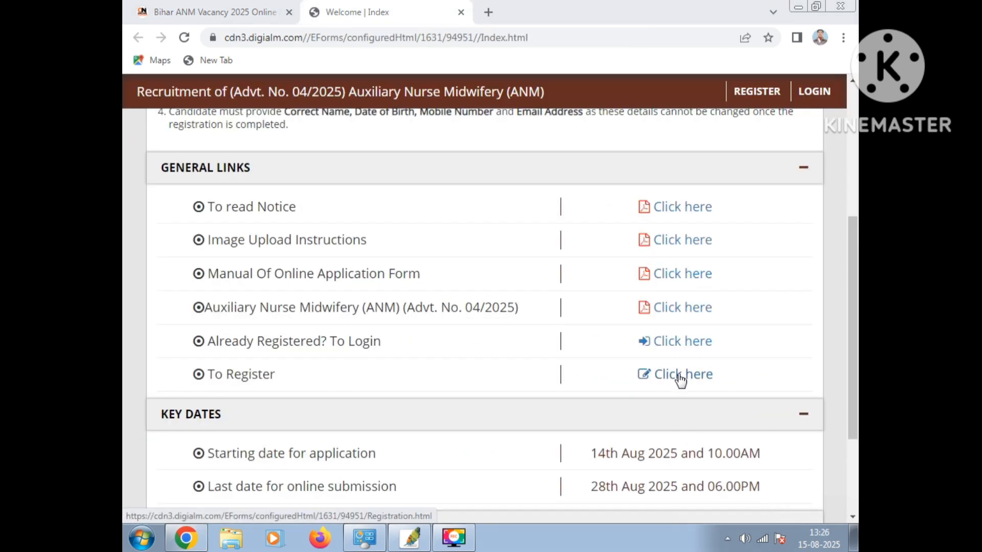
Open the candidate registration form for the ANM recruitment and dismiss its instructions notice
click(679, 379)
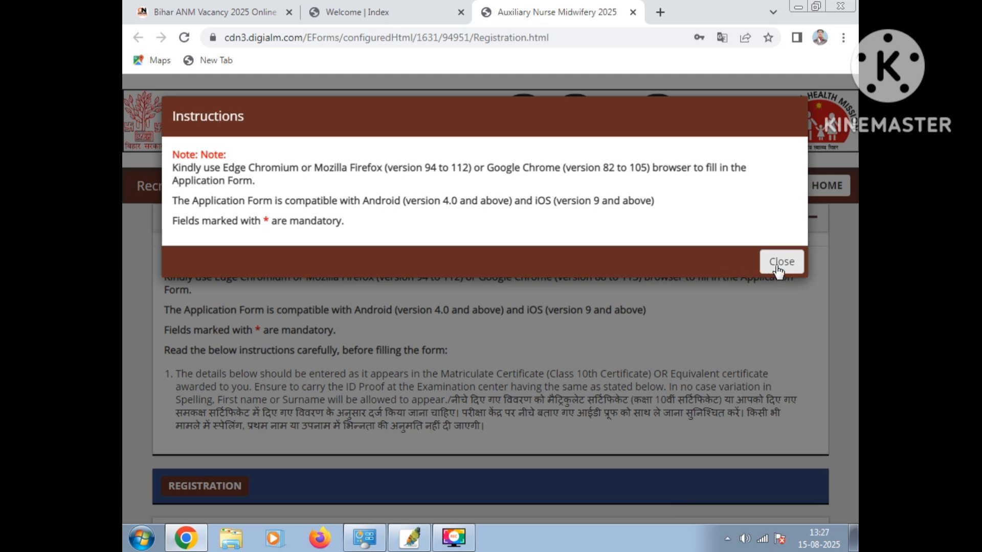
click(781, 262)
click(776, 233)
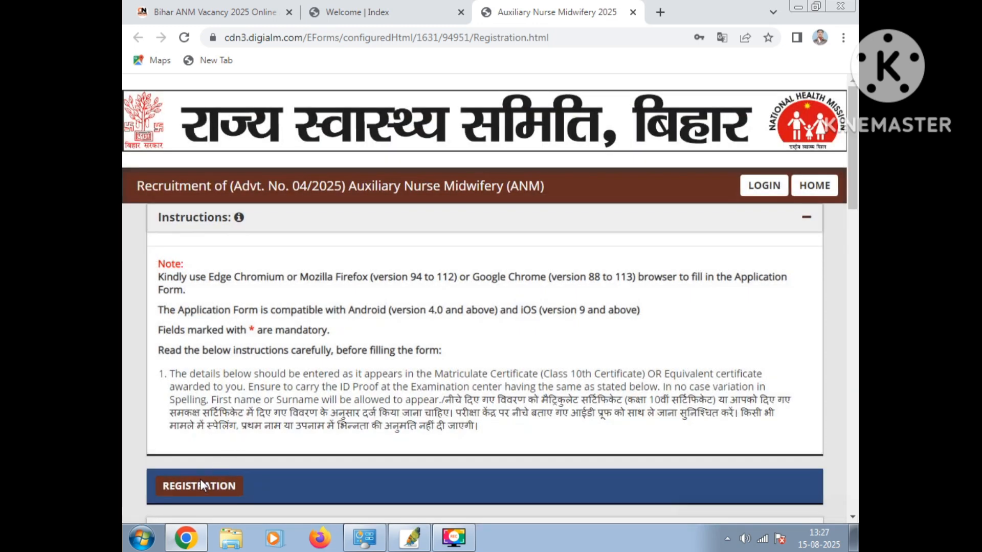
Enter the candidate's first and last names and answer No to having changed name after matriculation
scroll(509, 339, down, 3)
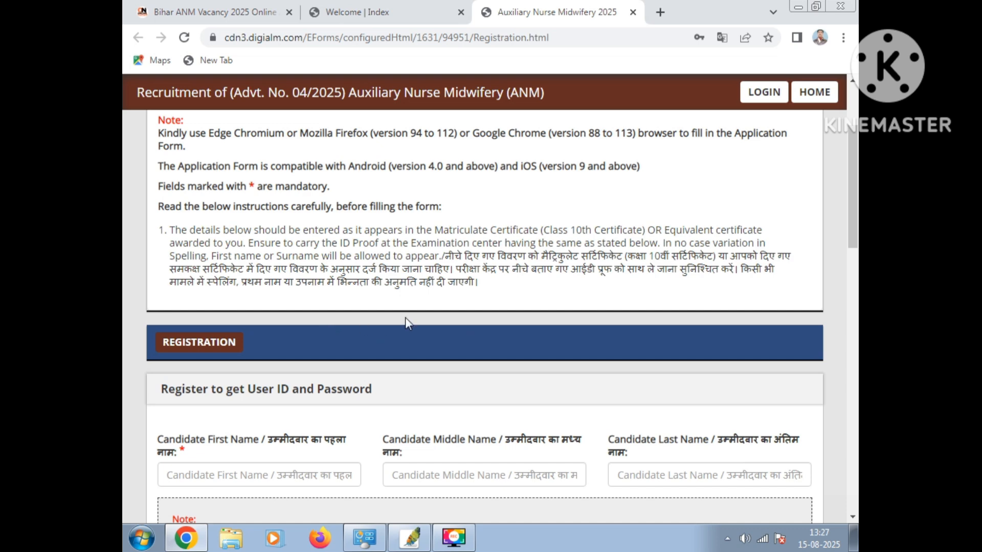
scroll(405, 317, down, 3)
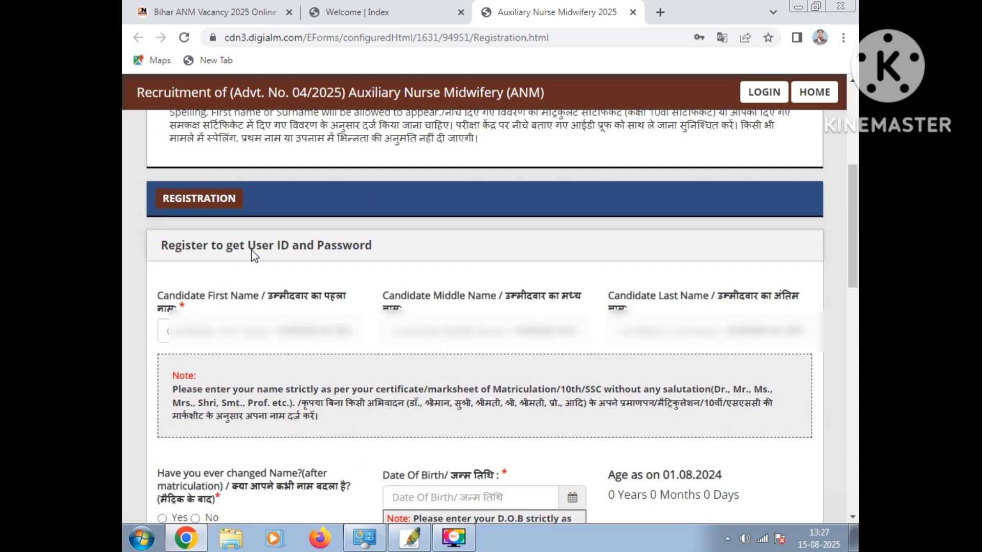
click(234, 336)
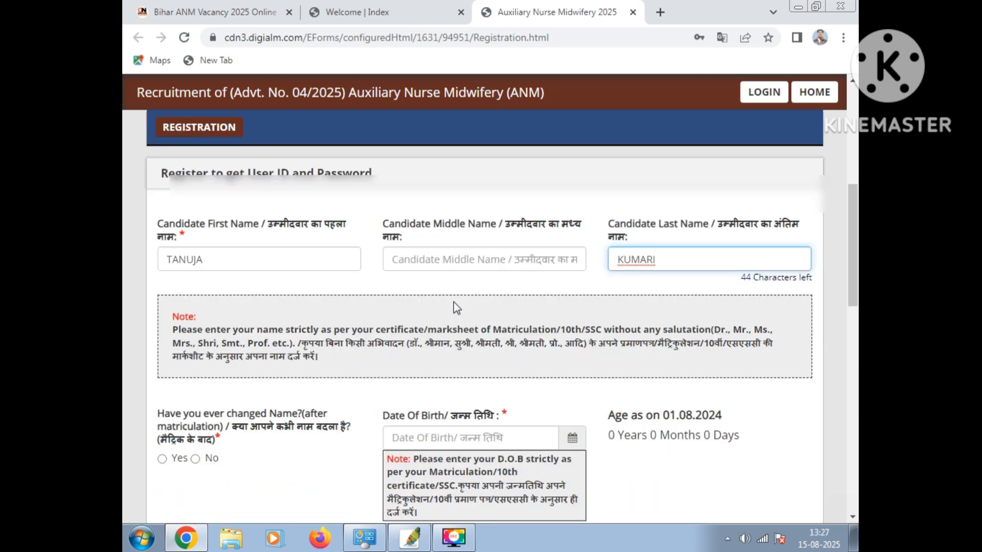
scroll(453, 302, down, 1)
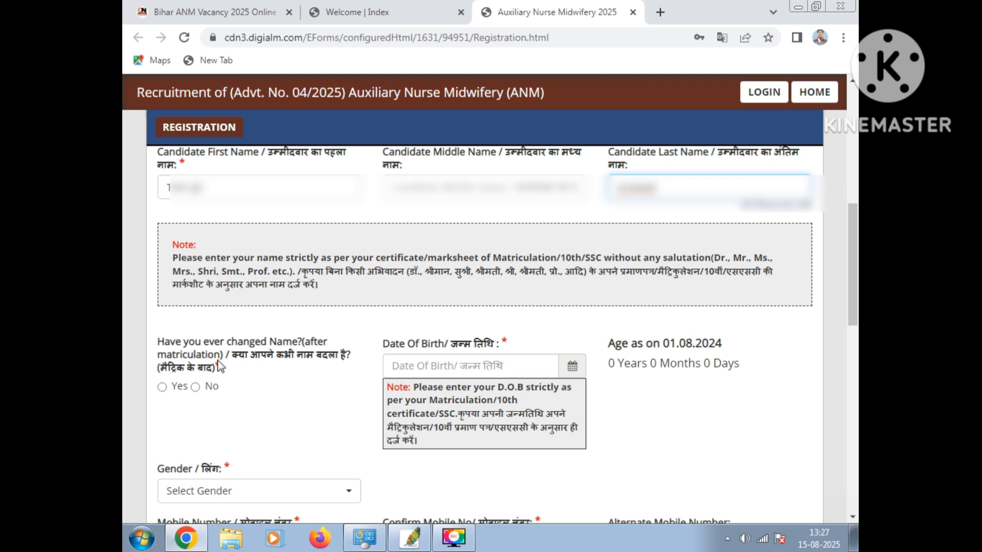
click(194, 387)
click(195, 374)
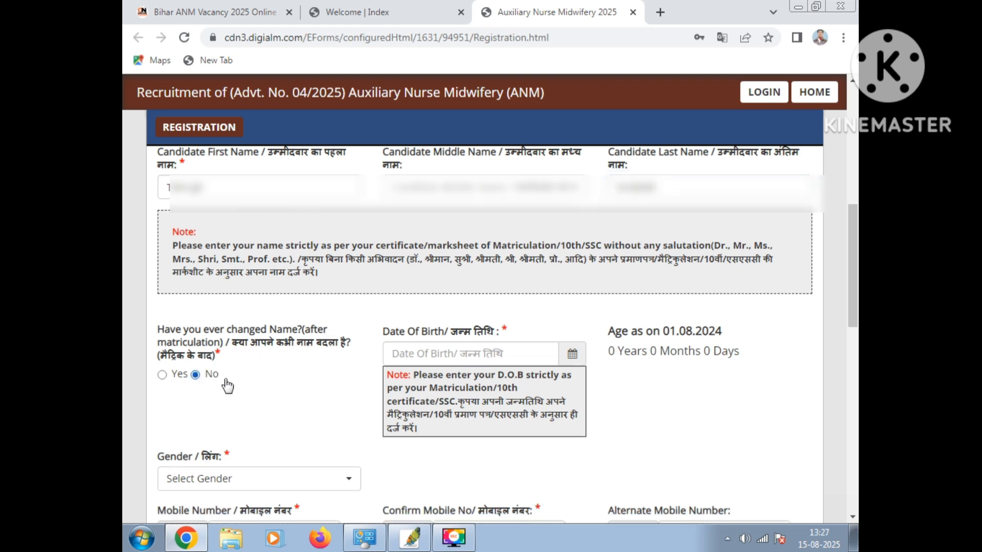
Enter the candidate's date of birth and set the gender to Female
scroll(683, 354, down, 1)
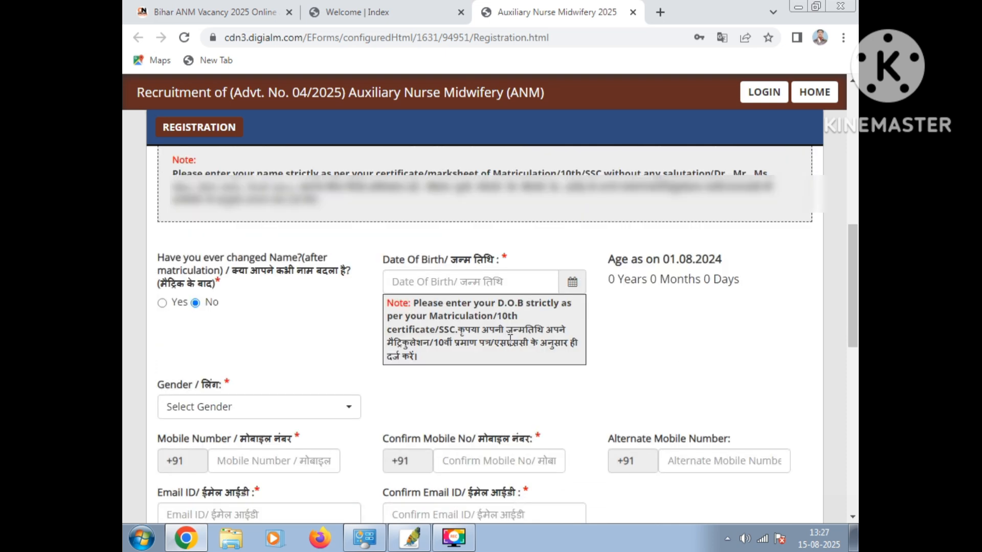
click(468, 284)
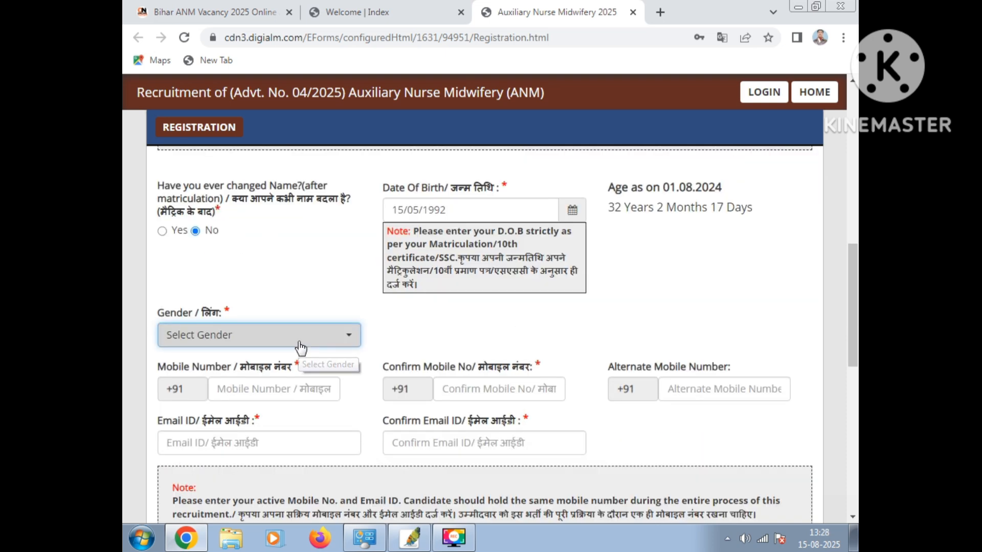
click(300, 339)
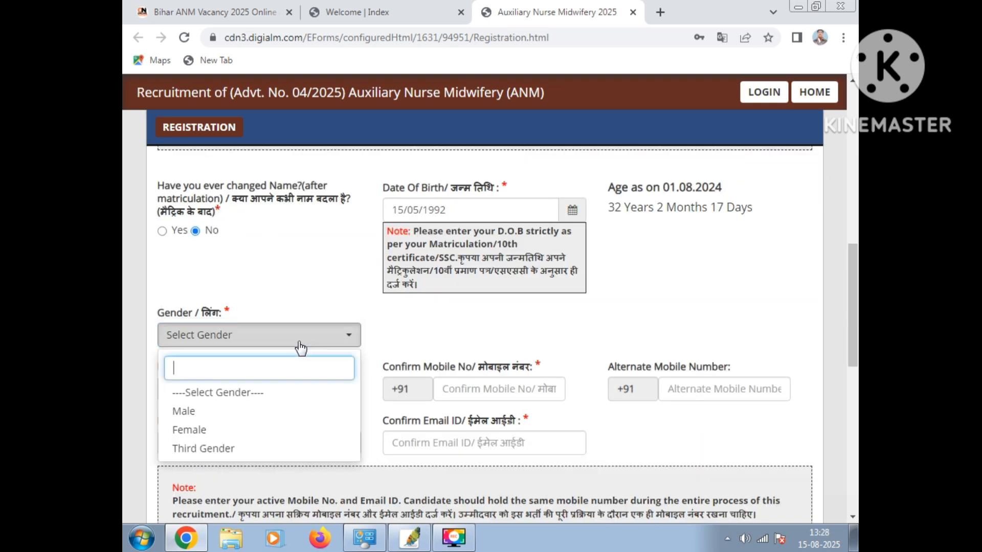
click(214, 430)
Fill in and confirm the candidate's mobile number and email ID, and add the alternate mobile number
scroll(518, 322, down, 2)
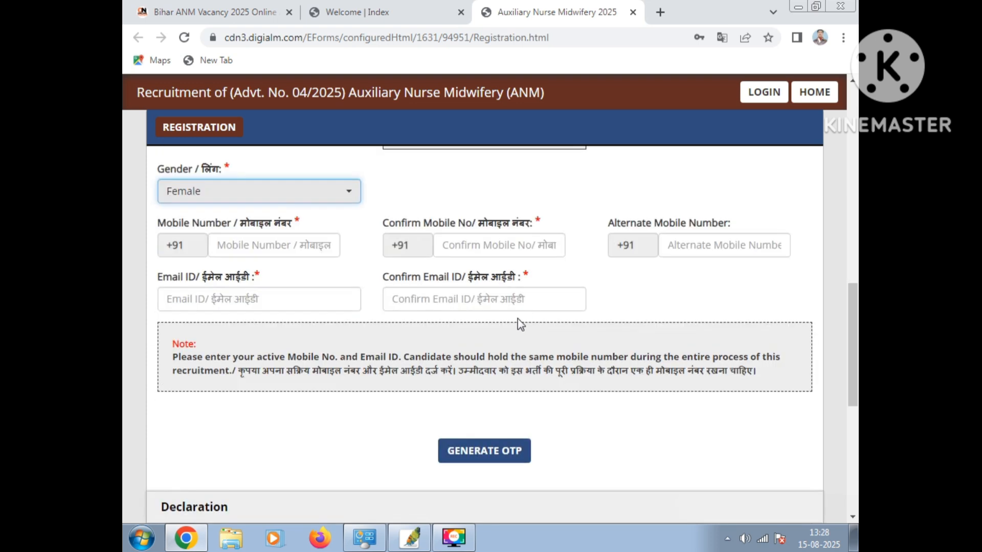
scroll(508, 304, up, 2)
scroll(508, 309, down, 2)
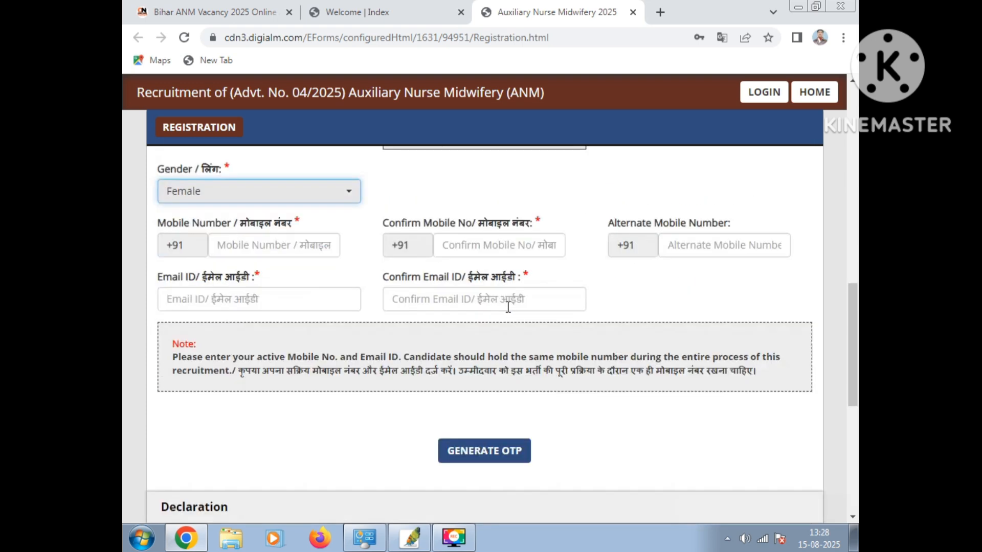
click(233, 248)
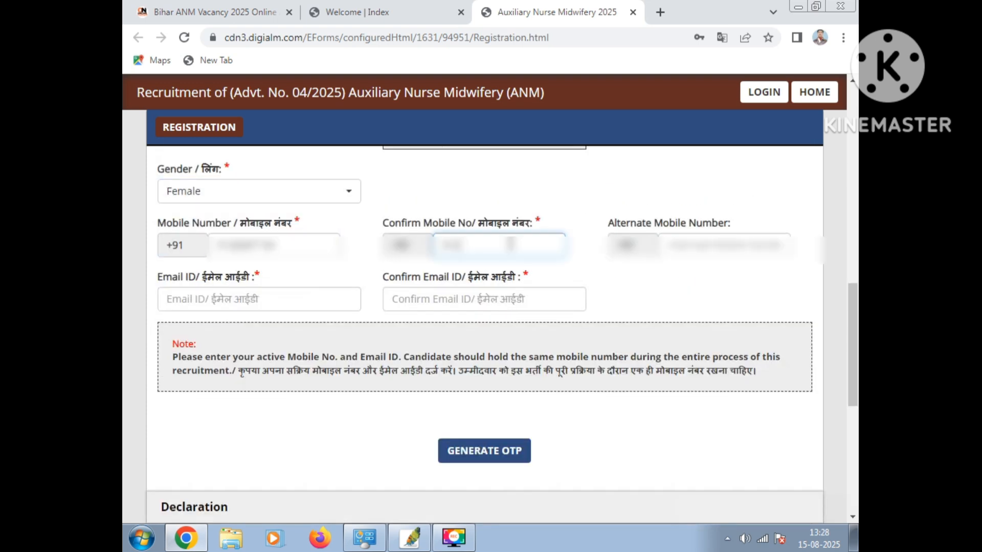
text(8)
text(87)
text(84)
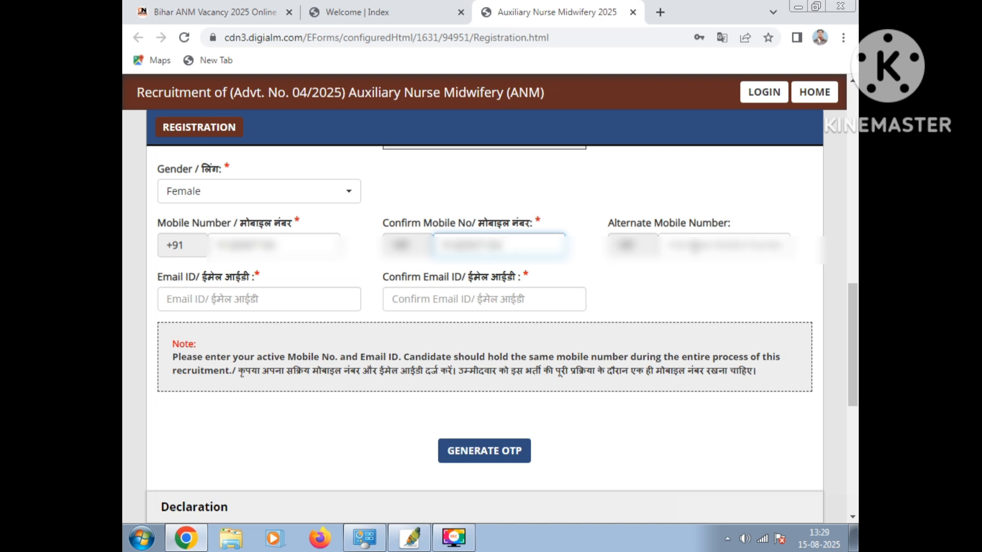
click(694, 245)
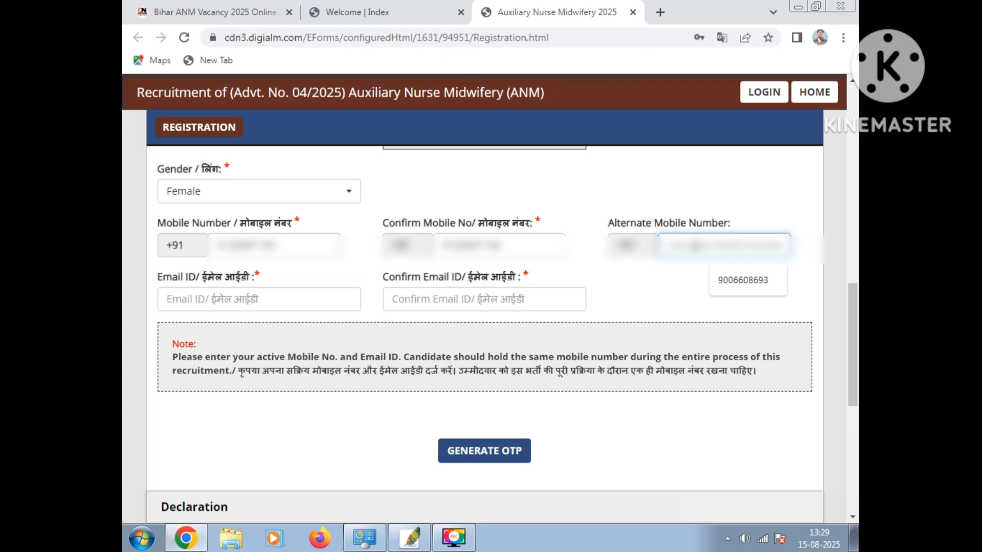
click(263, 303)
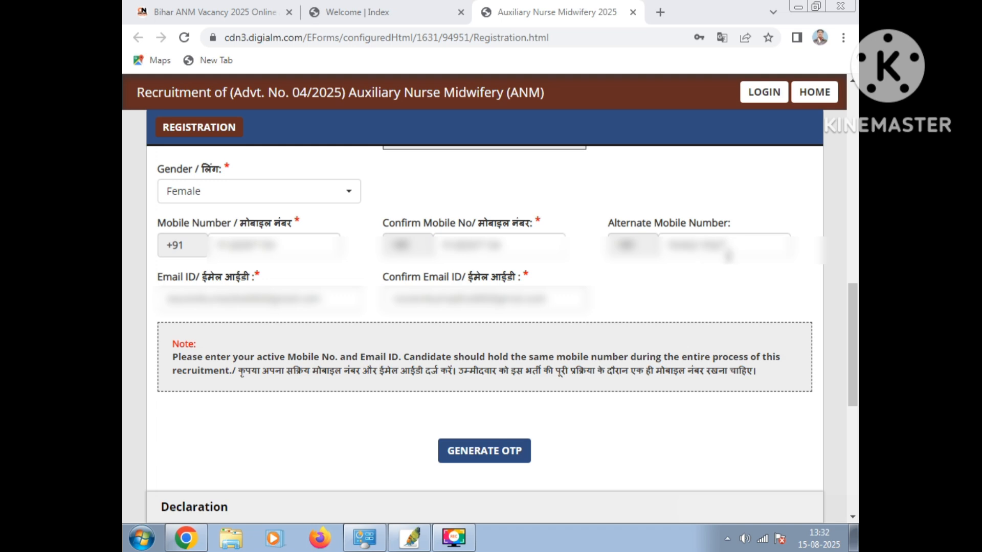
Request the mobile and email OTPs, completing the captcha authentication and acknowledging the OTP notice
click(499, 451)
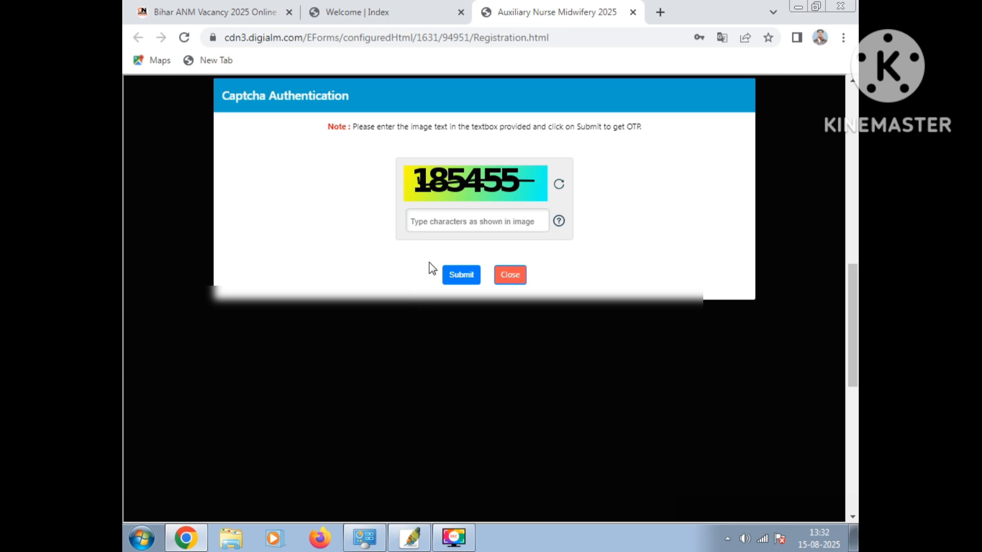
click(458, 218)
text(185)
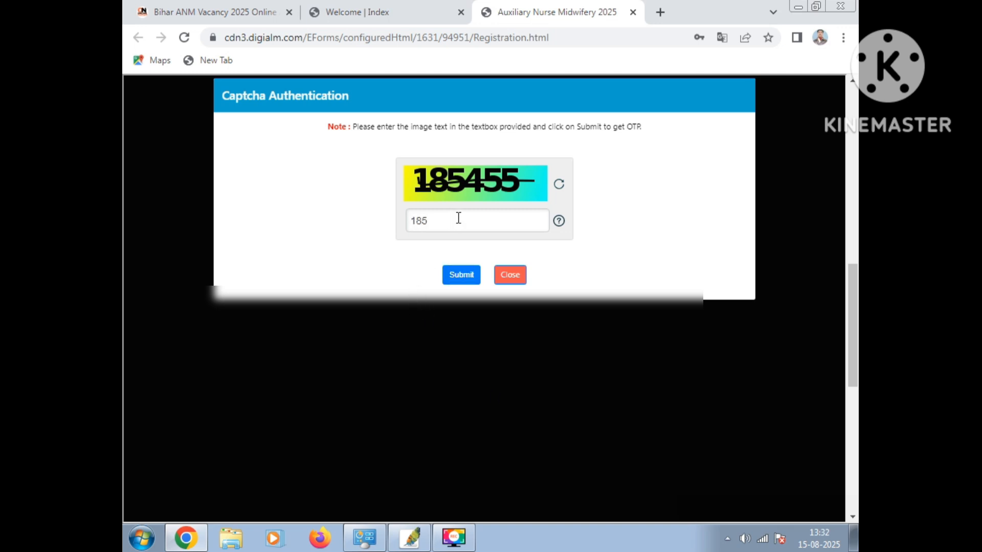
text(455)
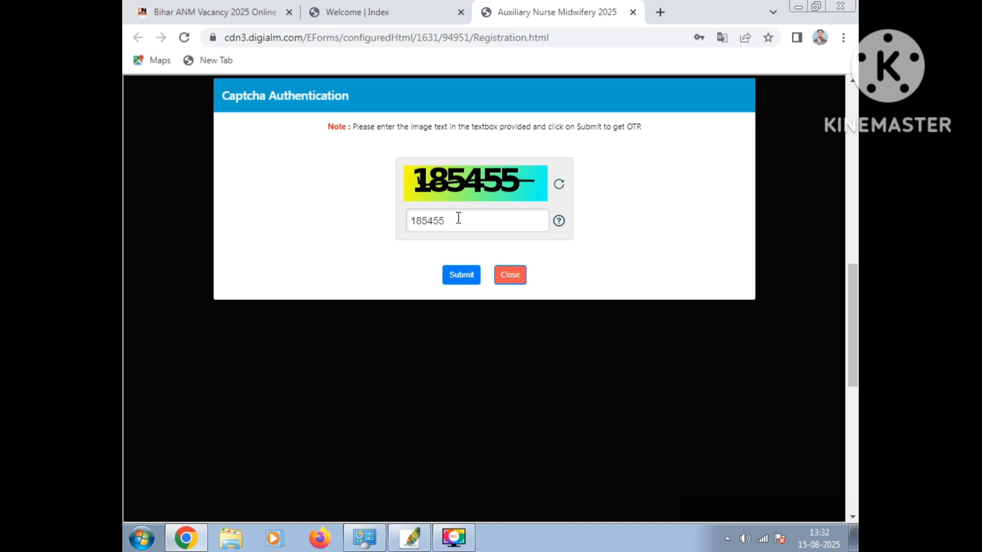
click(471, 280)
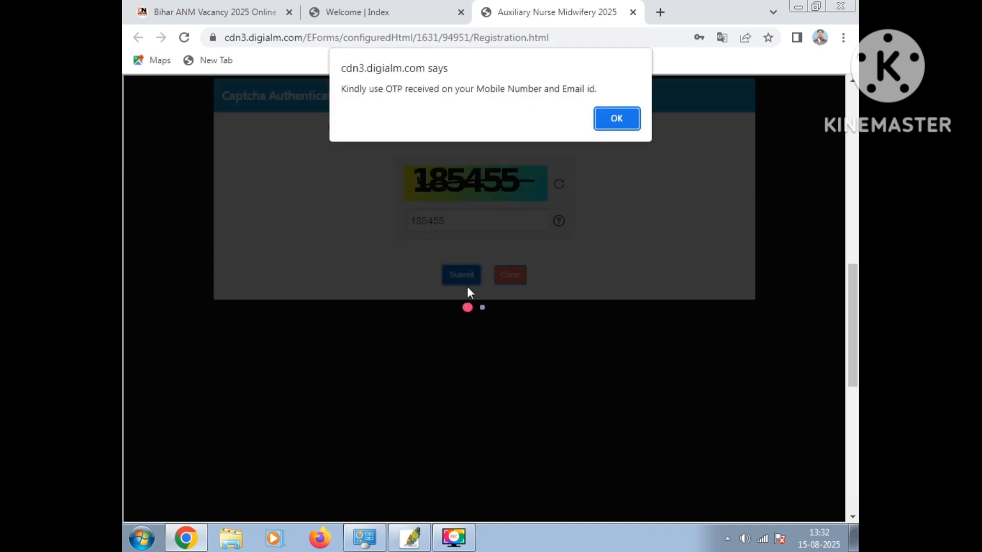
click(608, 123)
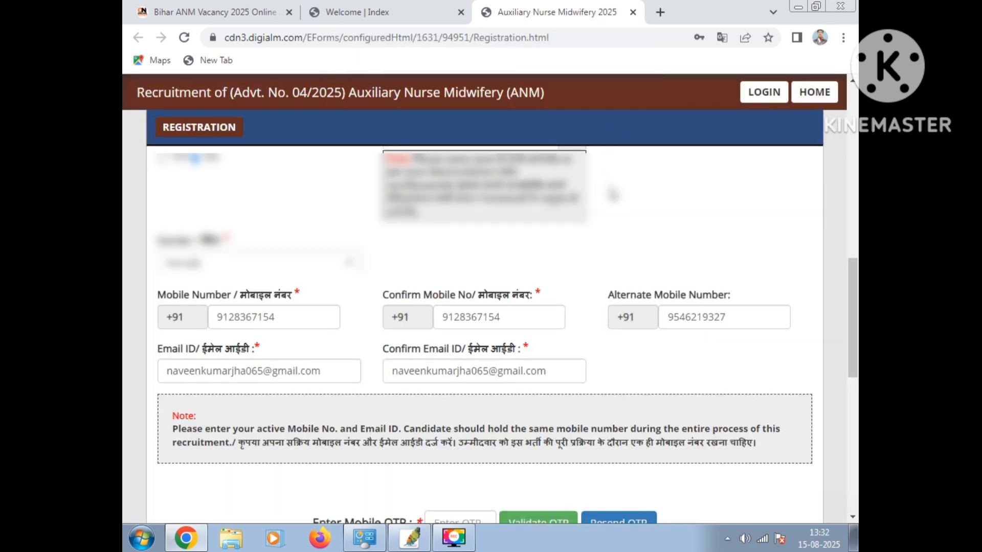
Enter and validate the one-time passwords received on the candidate's mobile number and email ID
scroll(337, 153, down, 3)
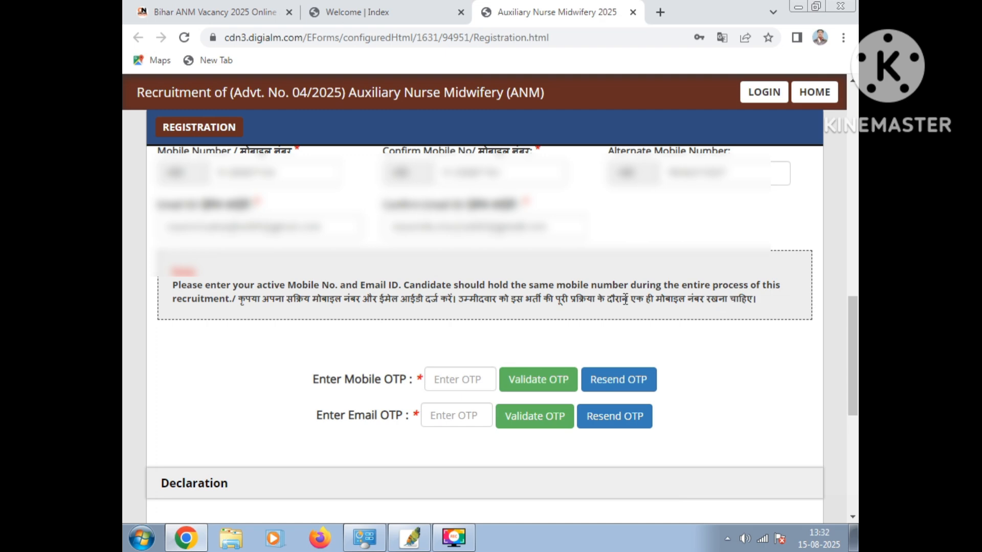
click(464, 382)
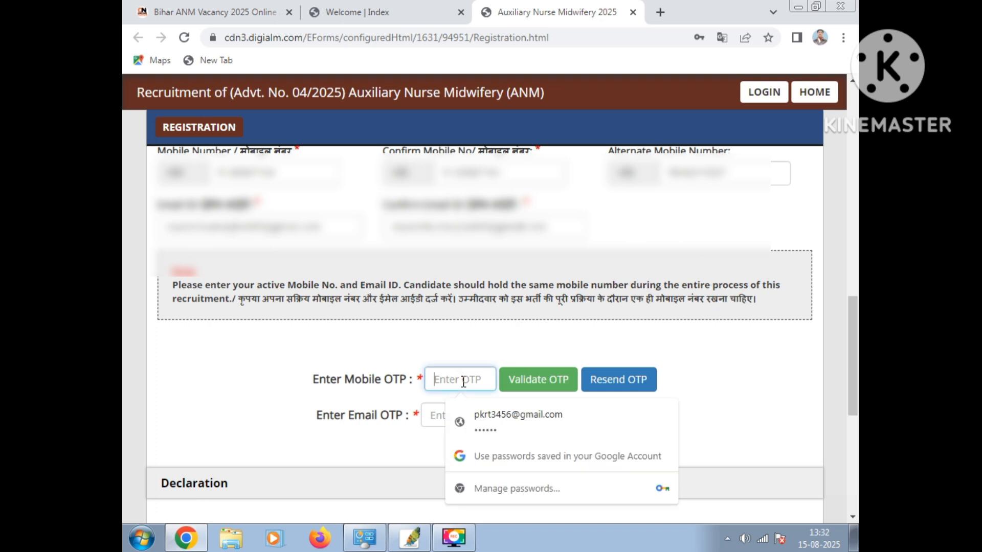
text(1)
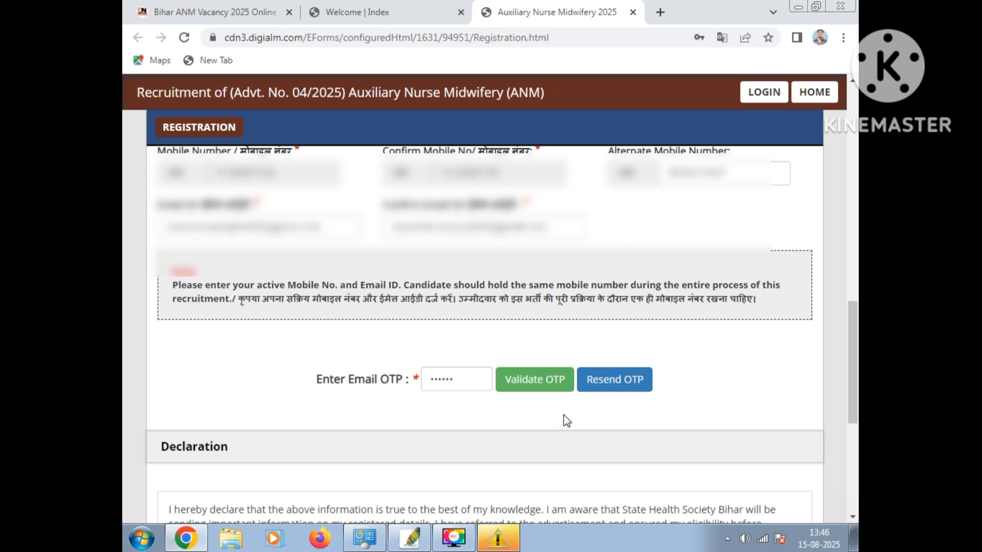
Agree to the declaration, enter the captcha text from the image, and reverify the registration details
scroll(561, 399, down, 3)
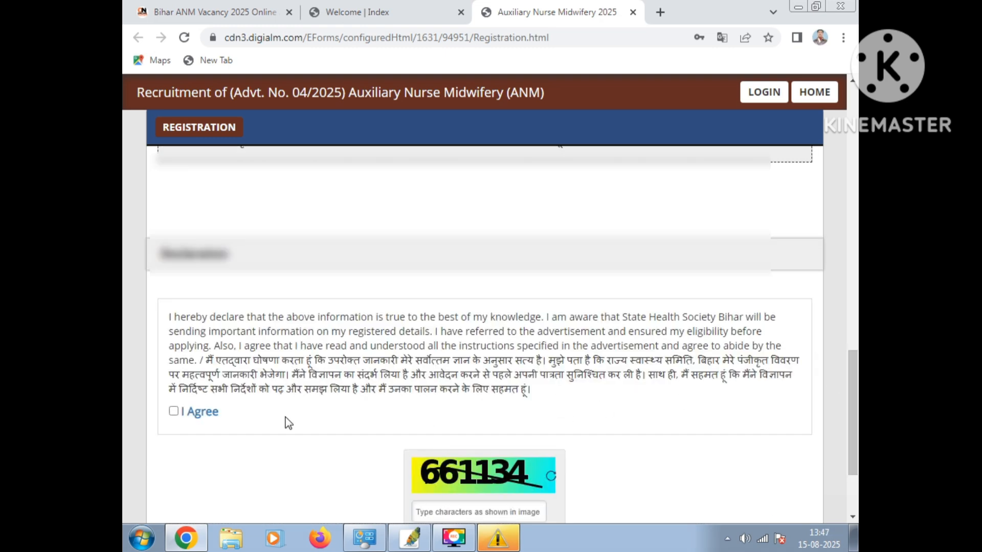
click(173, 412)
scroll(537, 404, down, 3)
click(456, 385)
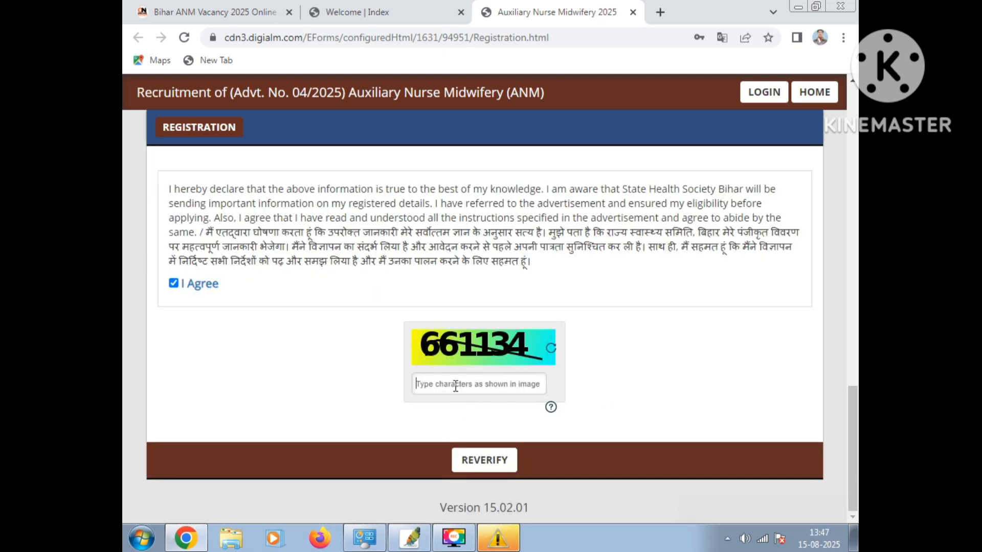
text(661134)
click(487, 461)
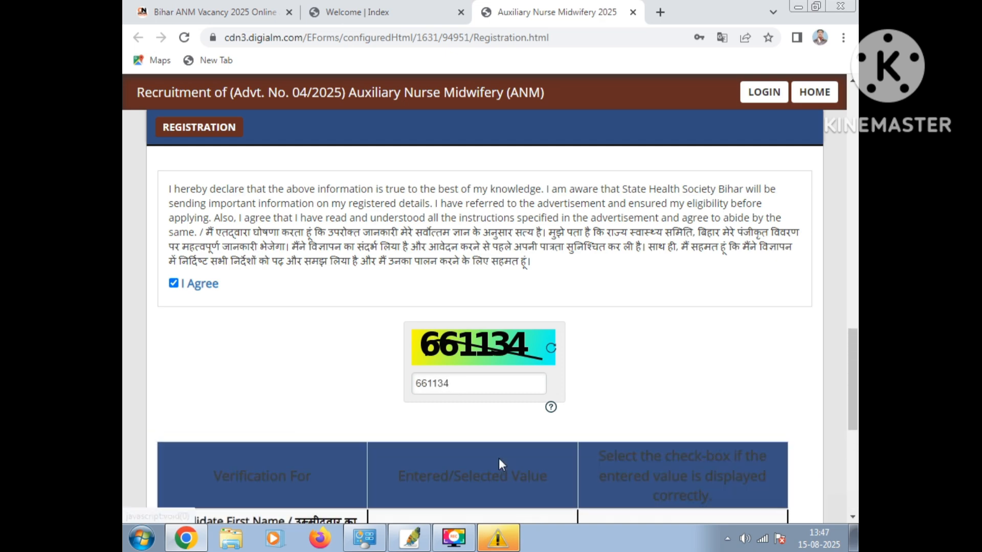
Mark every entered value in the verification table as correct, from first name through email ID
scroll(570, 445, down, 5)
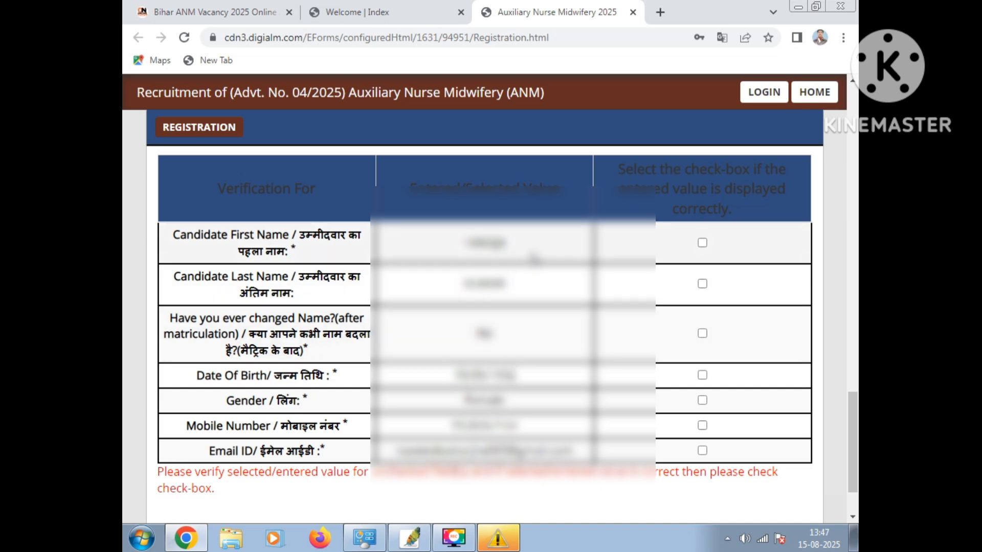
click(702, 243)
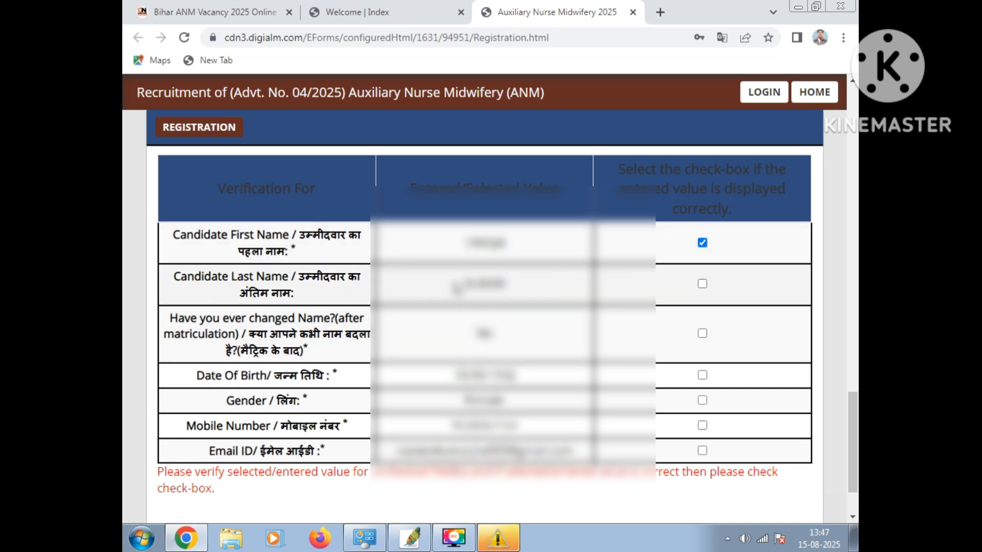
click(702, 284)
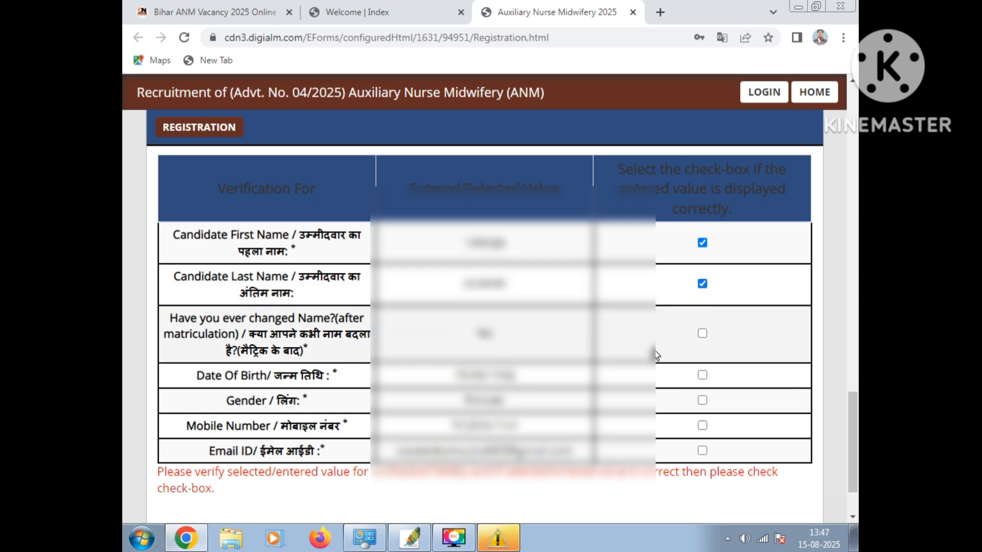
click(702, 333)
click(702, 376)
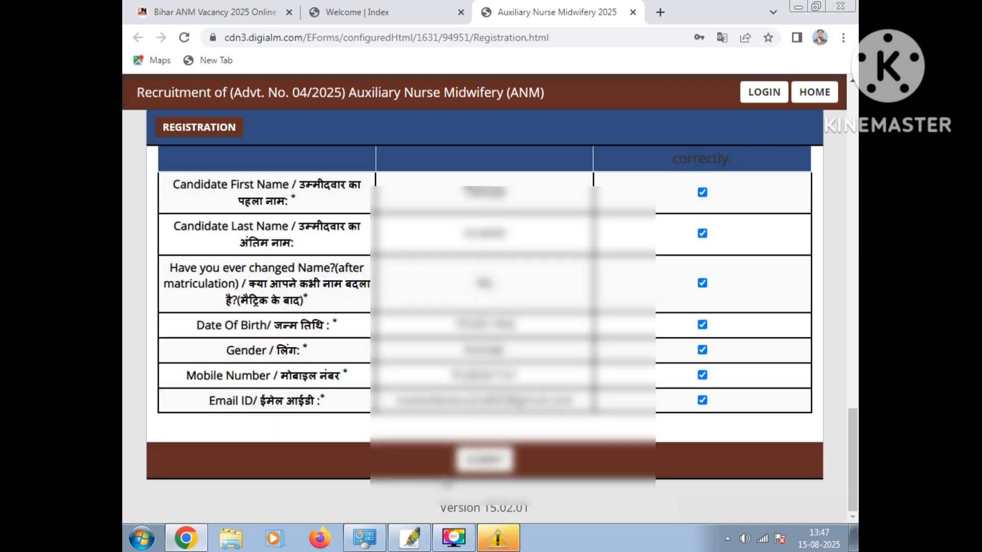
Try to submit the registration, confirm that the information is correct, and dismiss the resulting alert
click(496, 462)
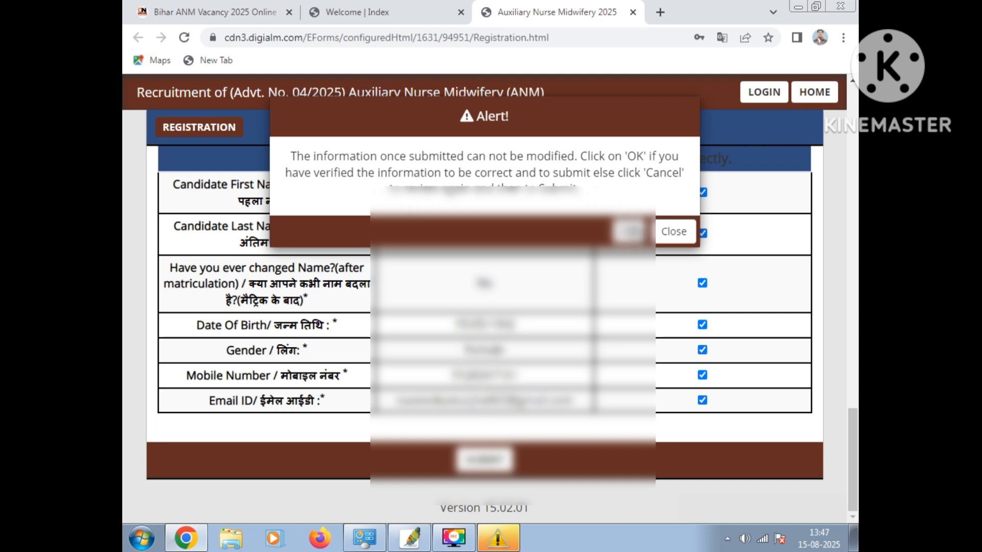
click(629, 231)
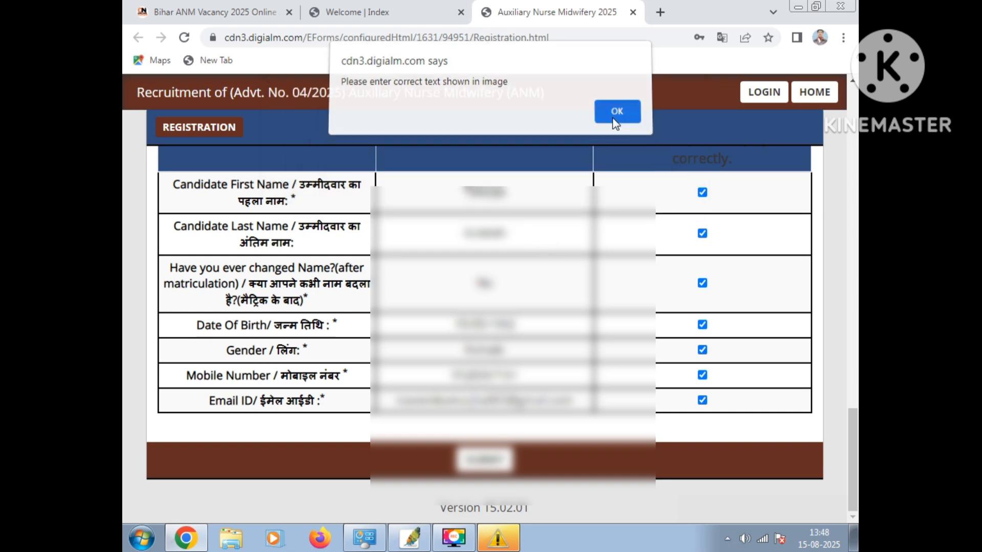
click(616, 120)
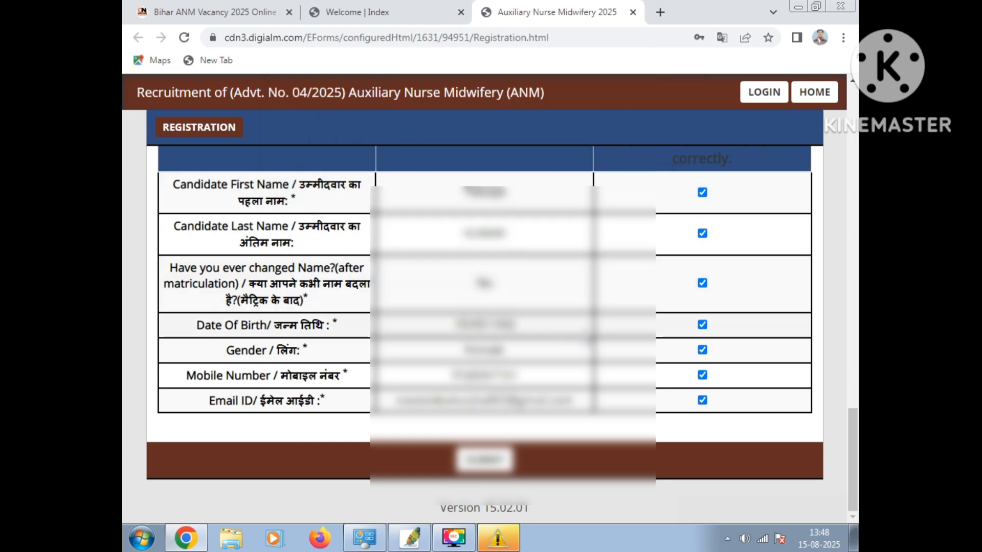
Enter the captcha text from the image again below the declaration
scroll(484, 332, up, 5)
click(467, 333)
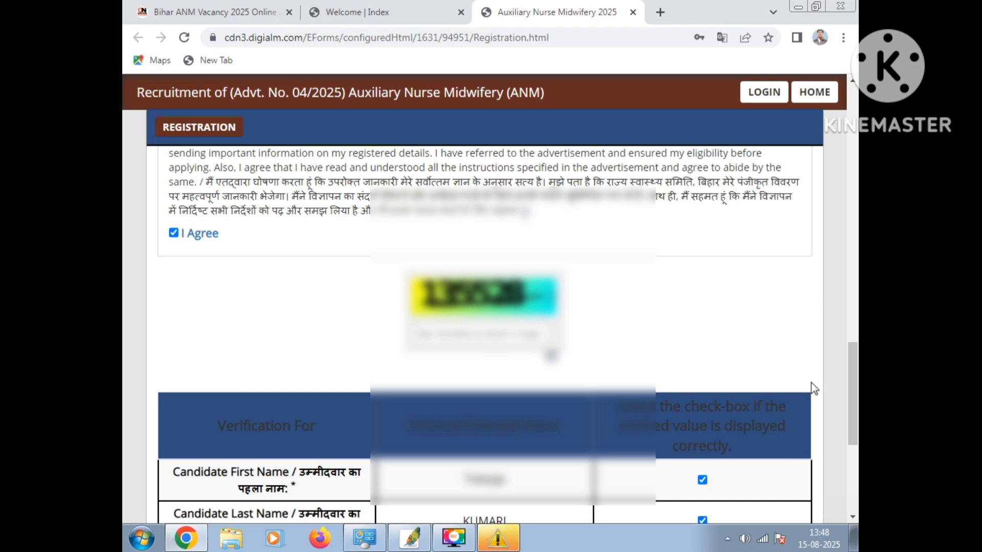
text(13)
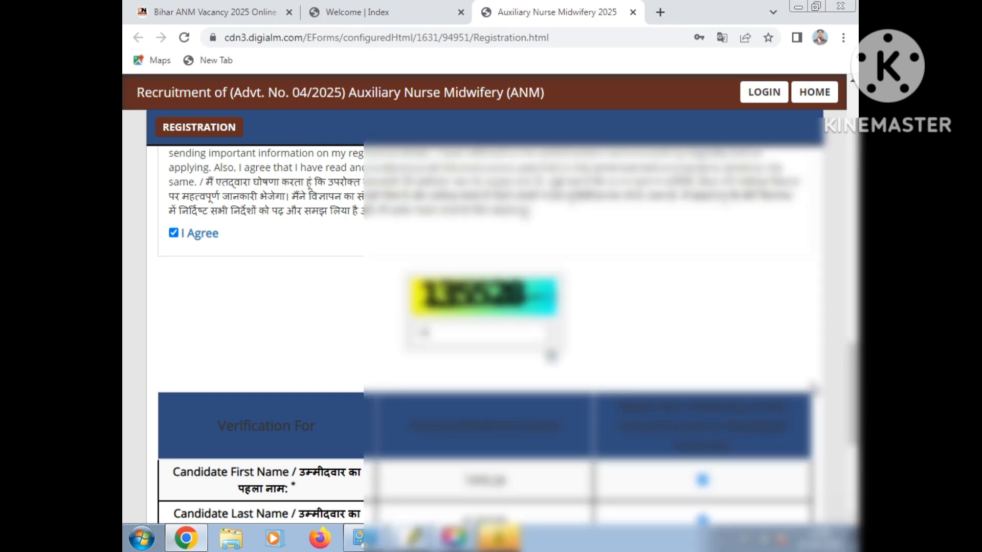
text(55)
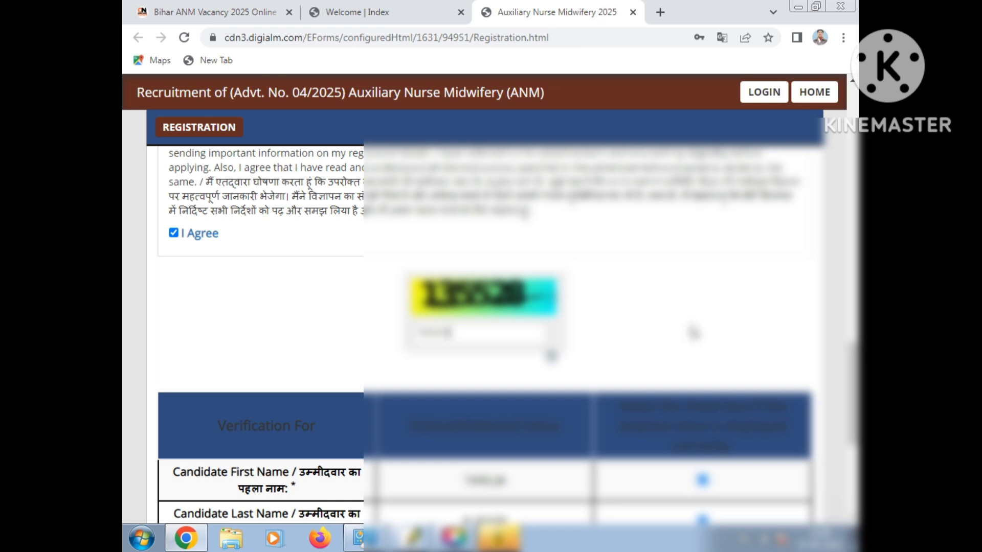
Submit the registration, confirm that the information is correct, and close the registration note
scroll(690, 352, down, 3)
scroll(551, 223, down, 4)
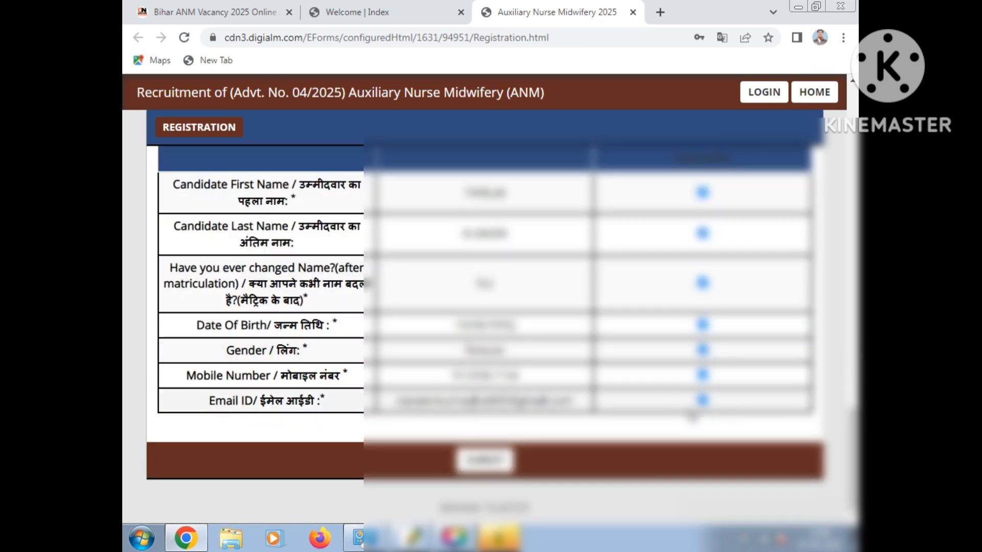
click(486, 460)
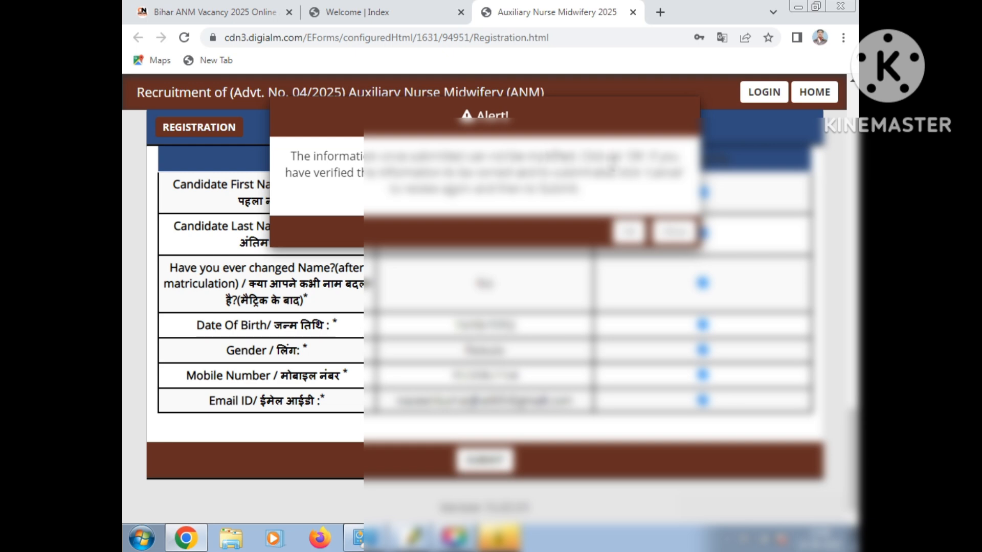
click(628, 232)
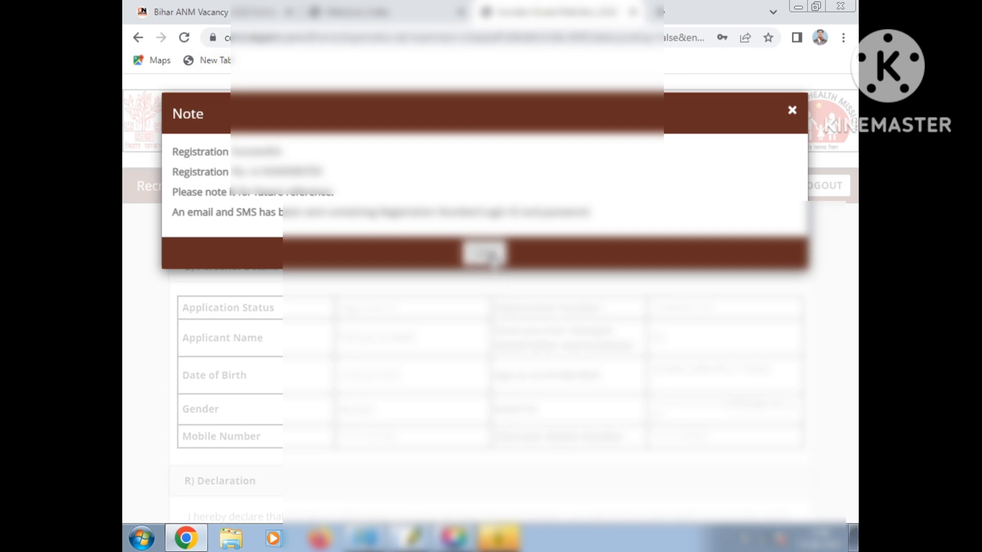
click(491, 255)
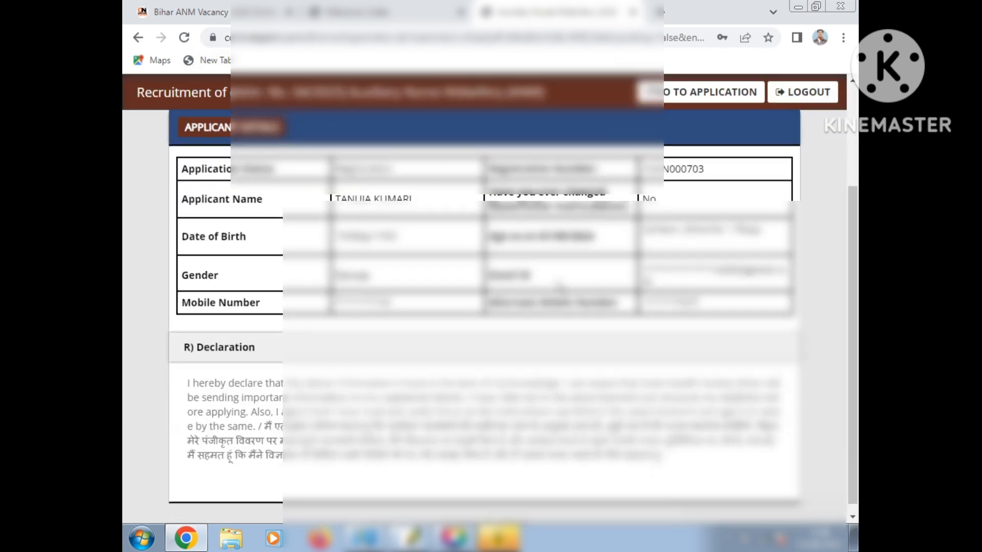
Go to the application form from the applicant details page and close its instructions
scroll(511, 286, up, 2)
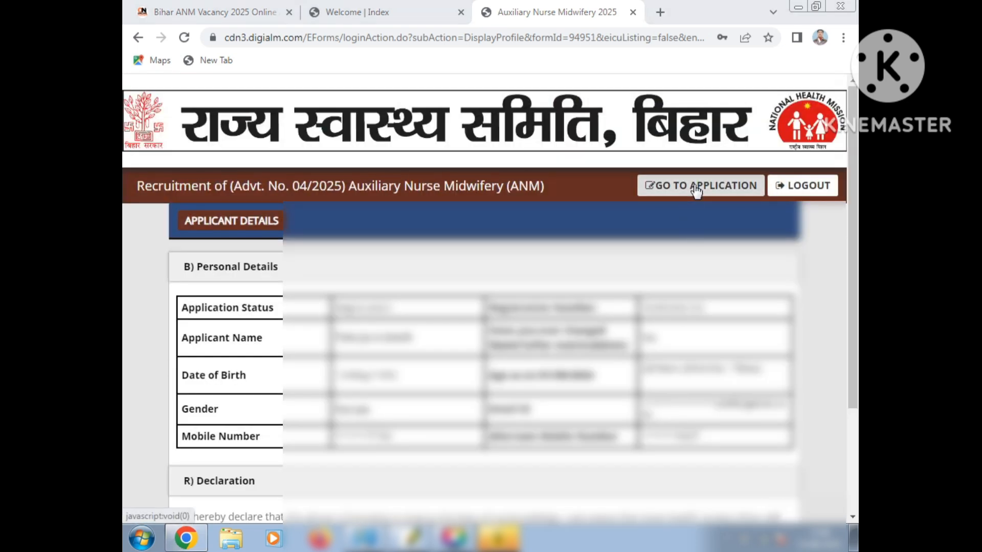
click(696, 187)
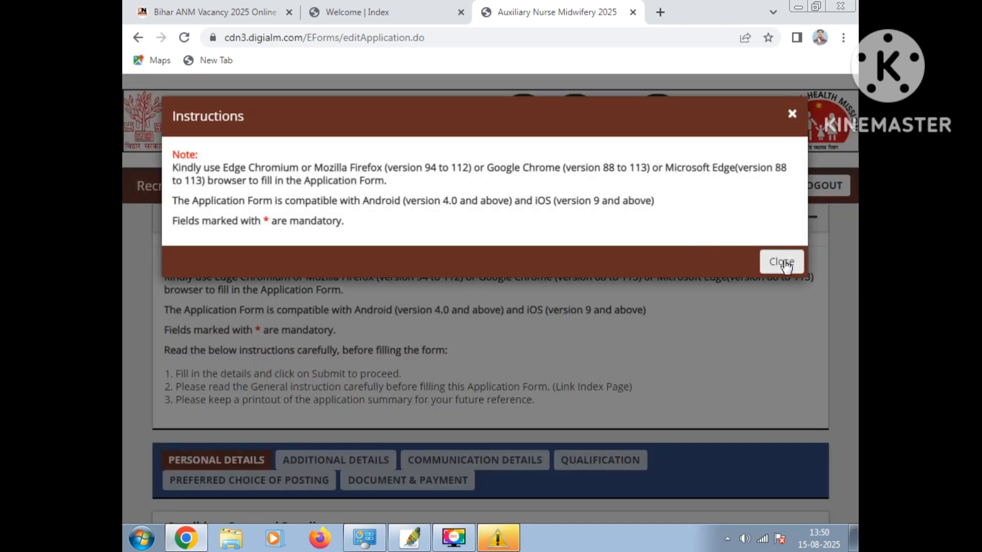
click(781, 262)
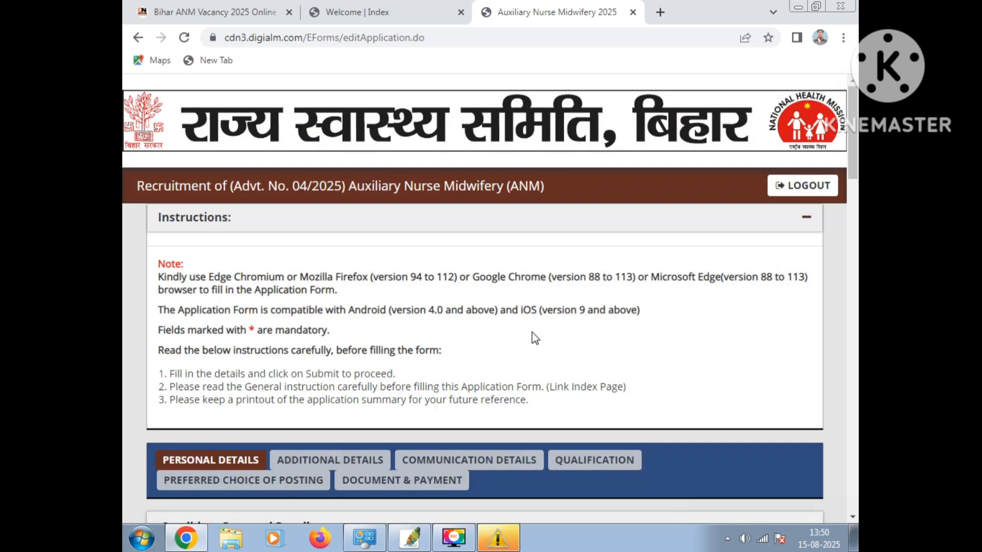
Set the marital status to Married and the religion to Hindu in the candidate's personal details
scroll(529, 332, down, 1)
scroll(528, 331, down, 2)
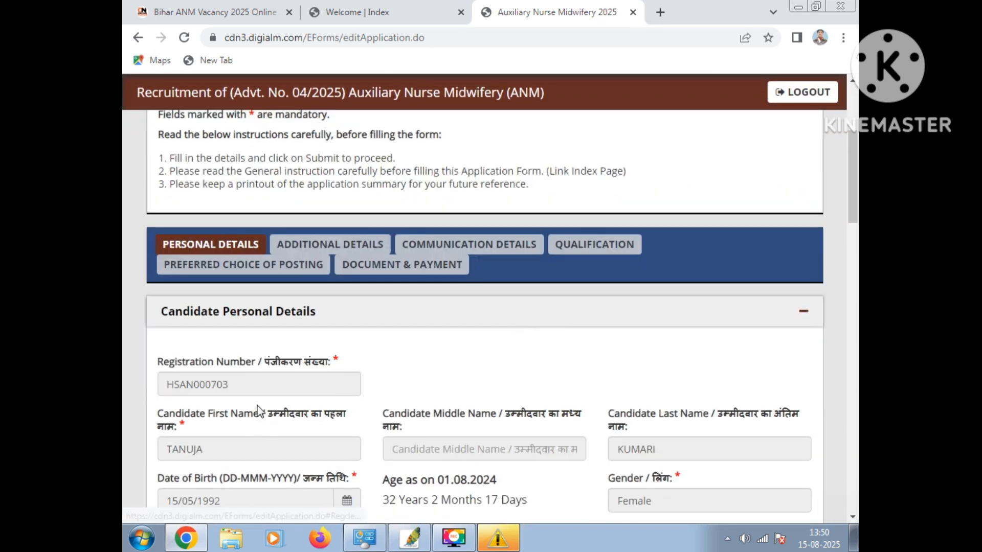
scroll(260, 393, down, 2)
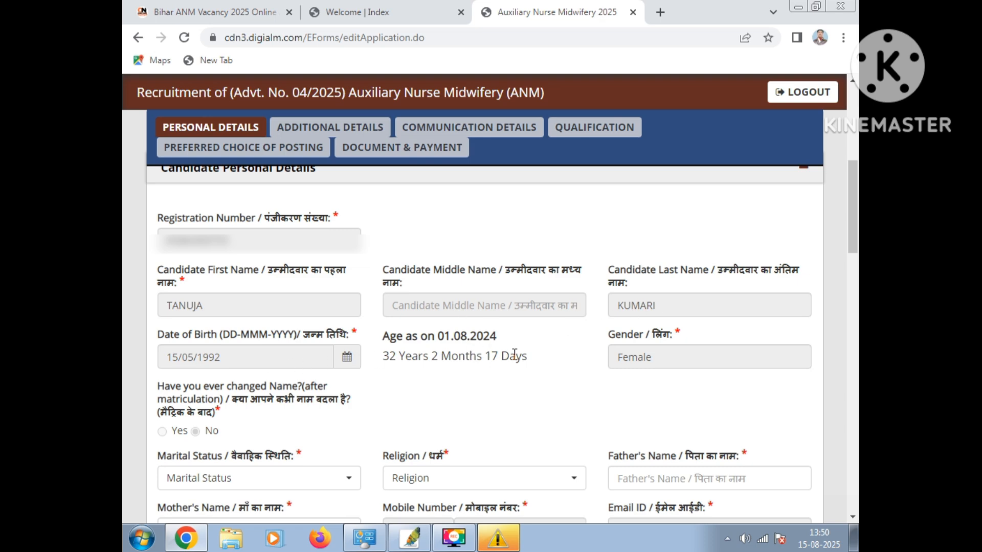
scroll(424, 381, down, 1)
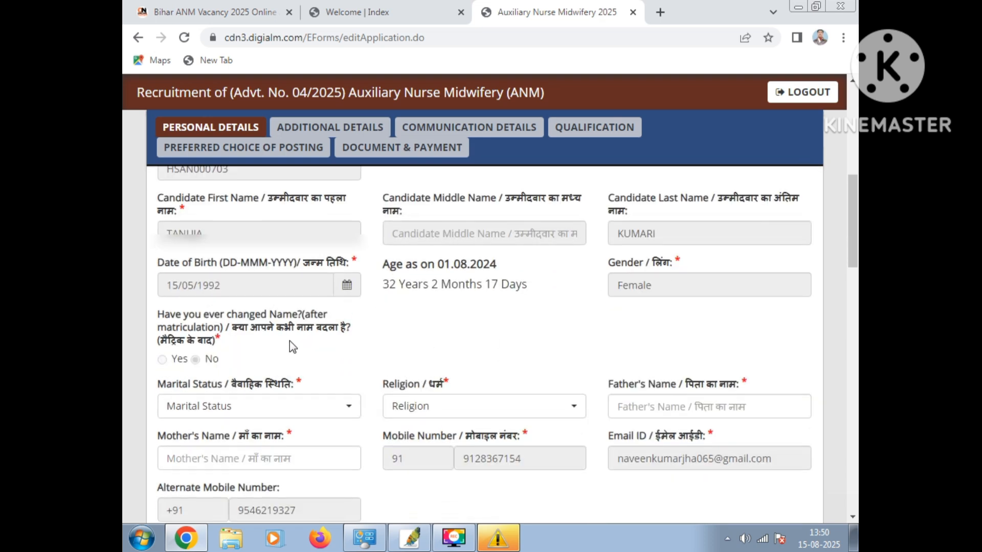
click(319, 411)
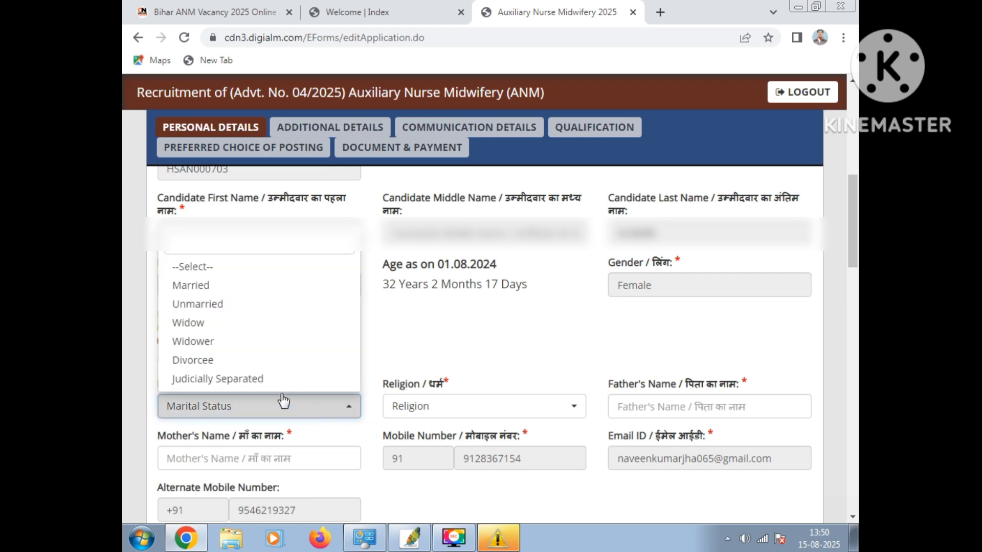
click(203, 287)
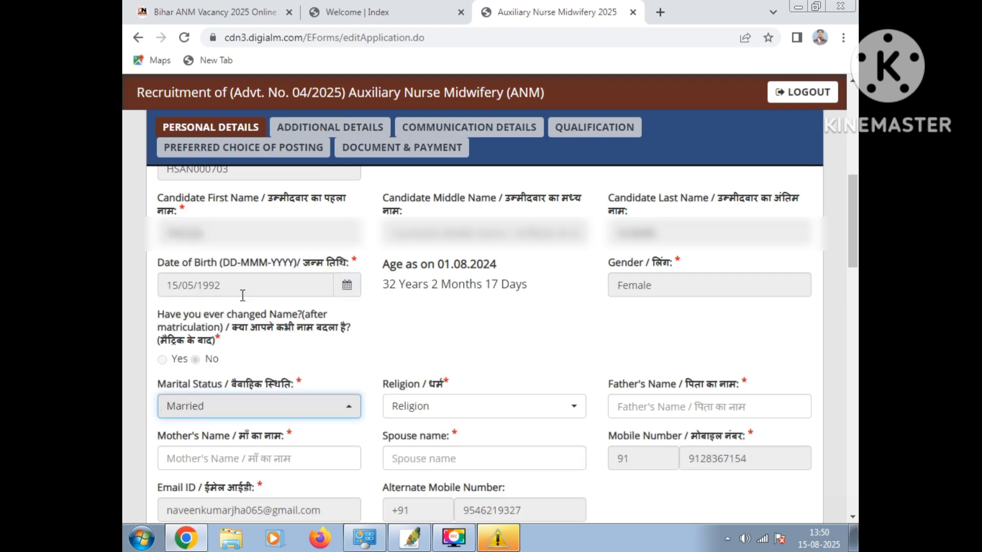
click(500, 420)
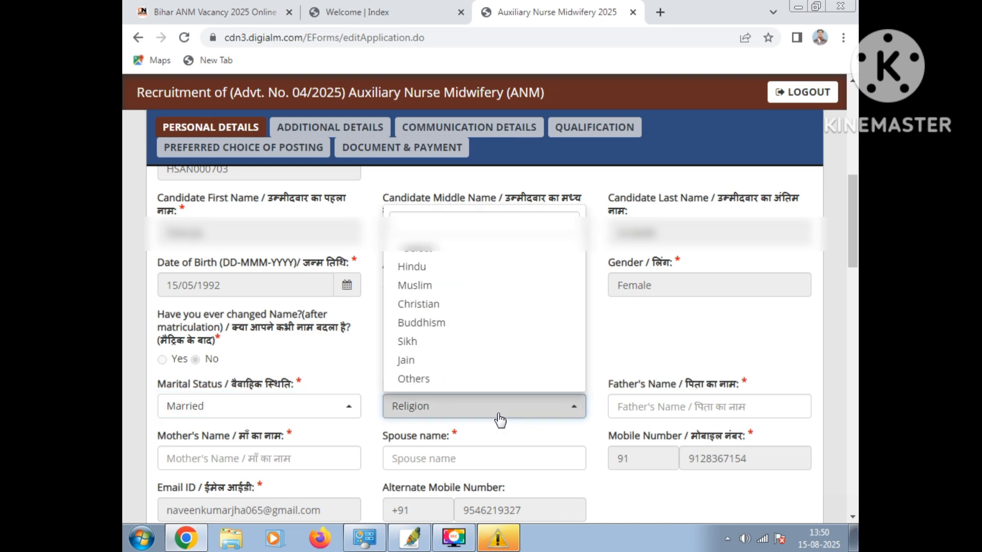
click(422, 269)
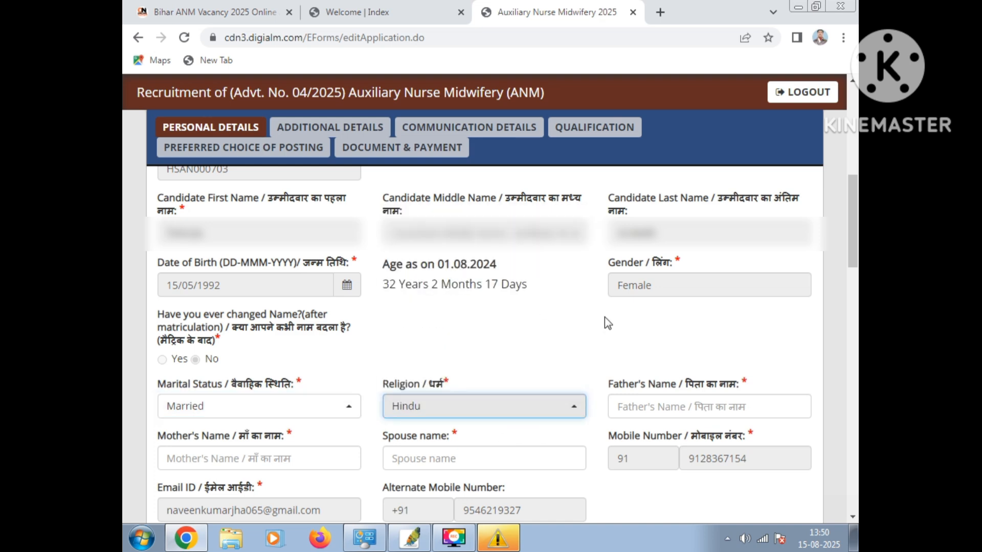
Enter the father's, mother's and spouse's names in the candidate's personal details
click(676, 410)
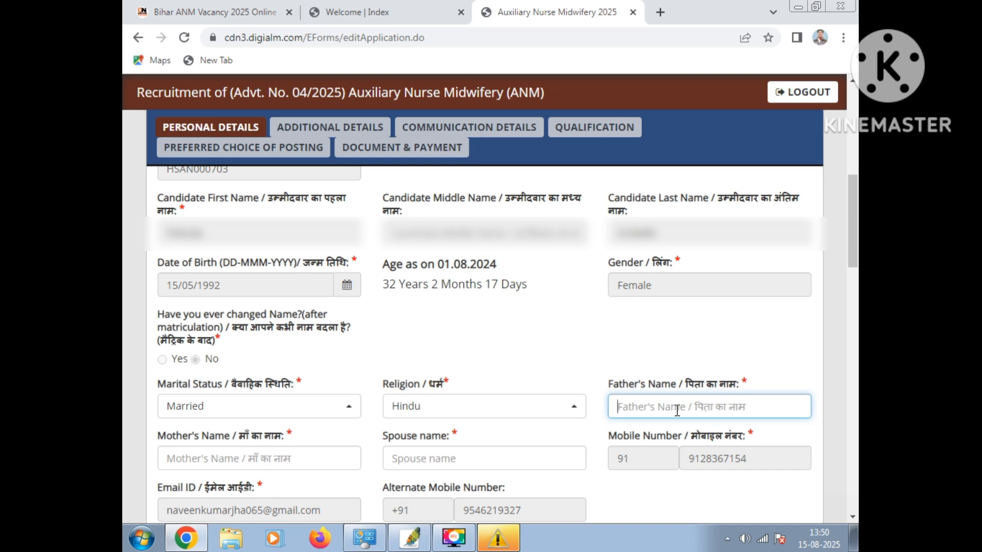
click(252, 459)
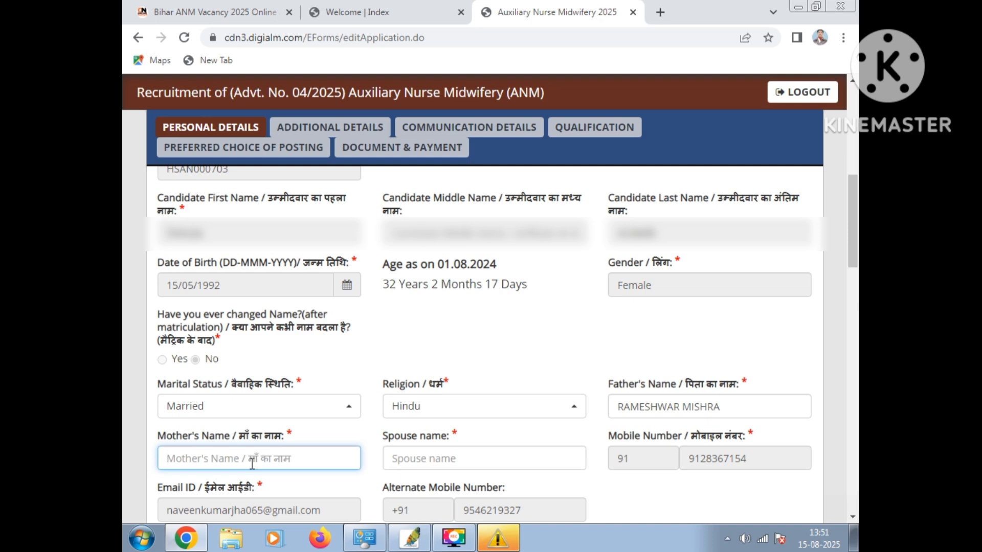
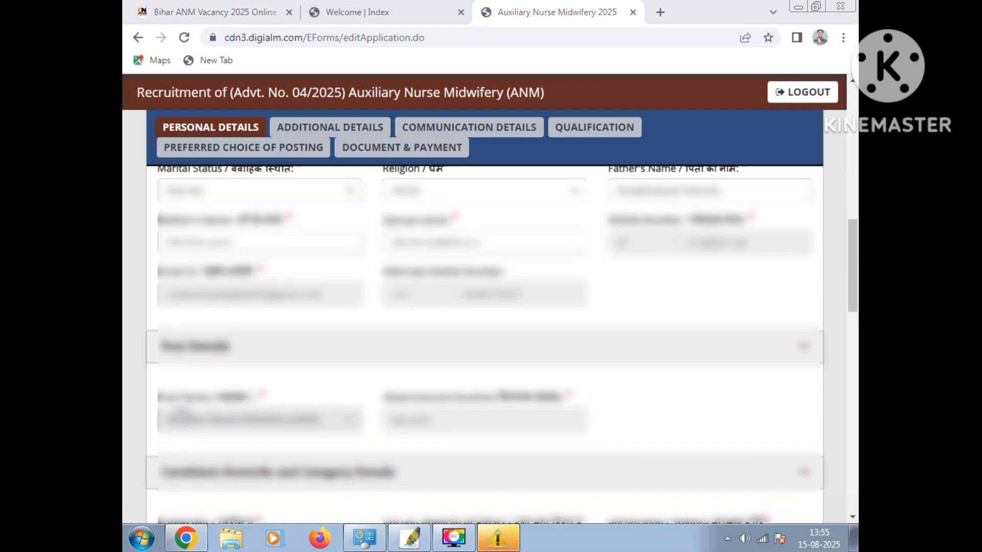
Choose Auxiliary Nurse Midwifery (ANM) as the post name and mark the nationality as Indian
click(310, 425)
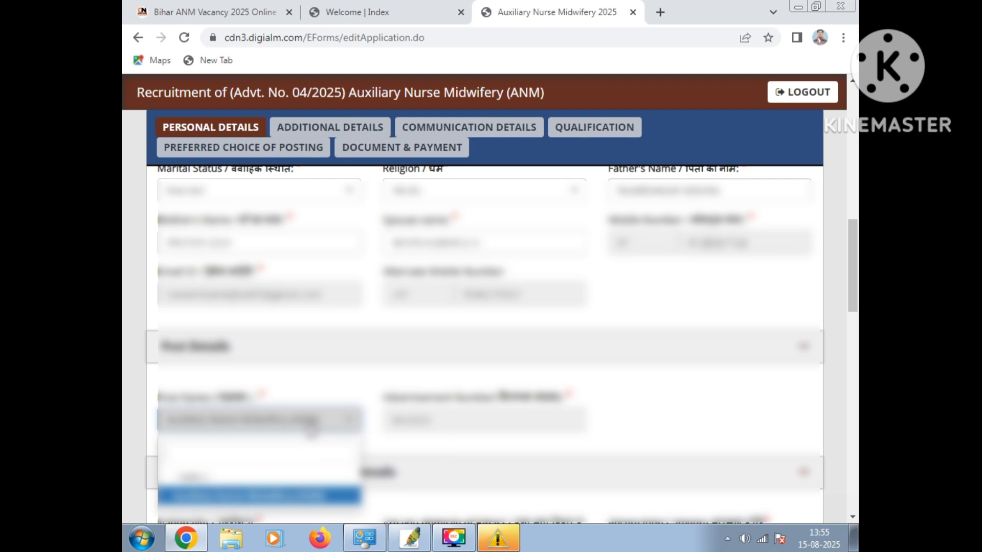
click(291, 503)
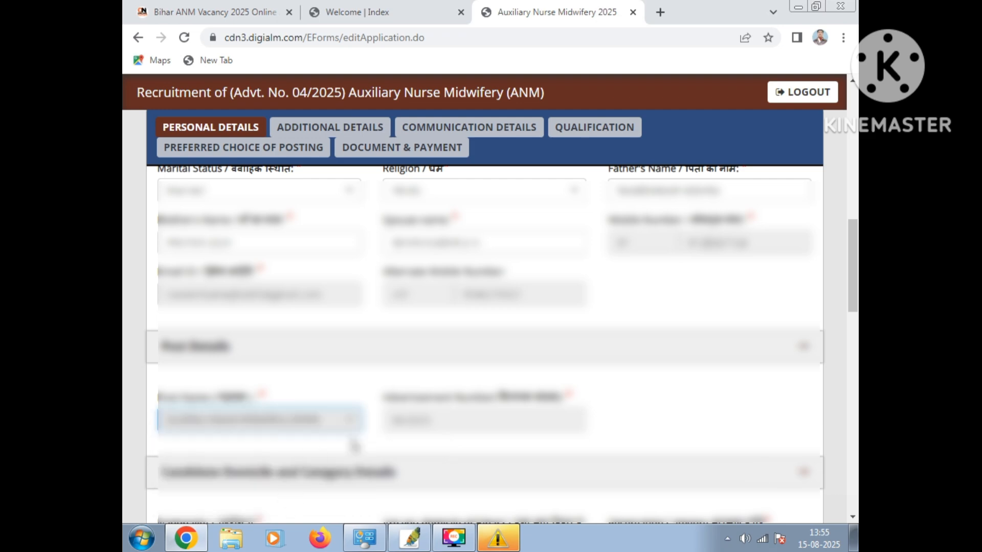
scroll(462, 431, down, 1)
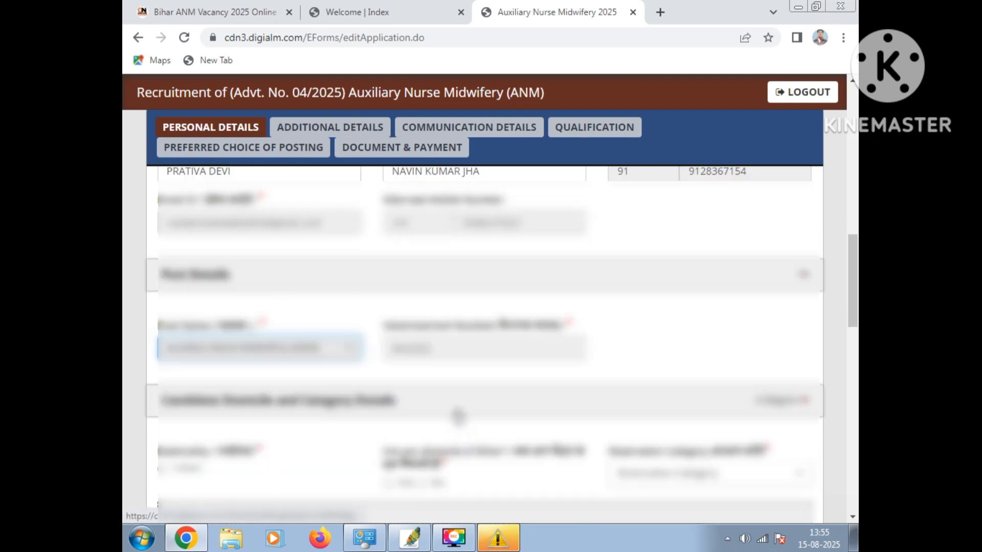
scroll(459, 409, down, 1)
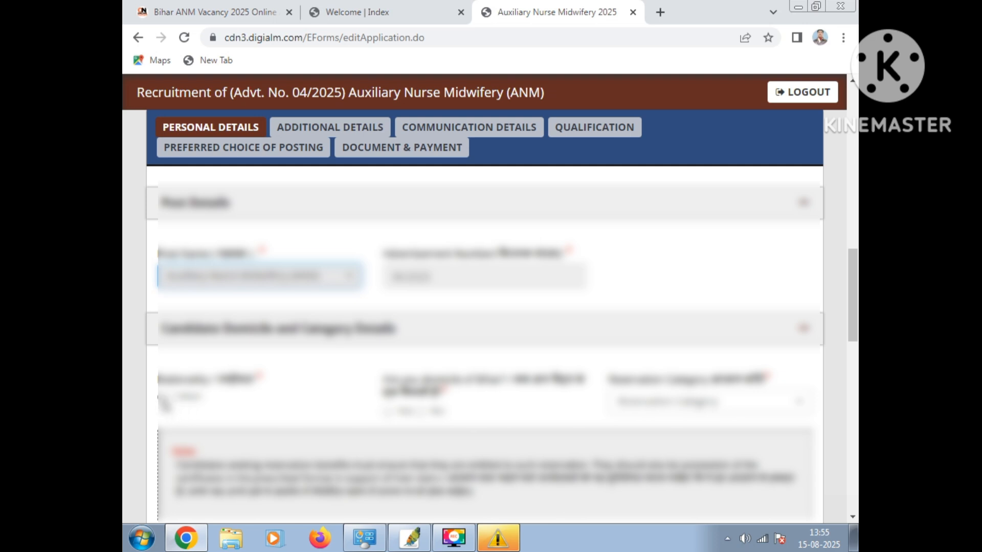
click(163, 396)
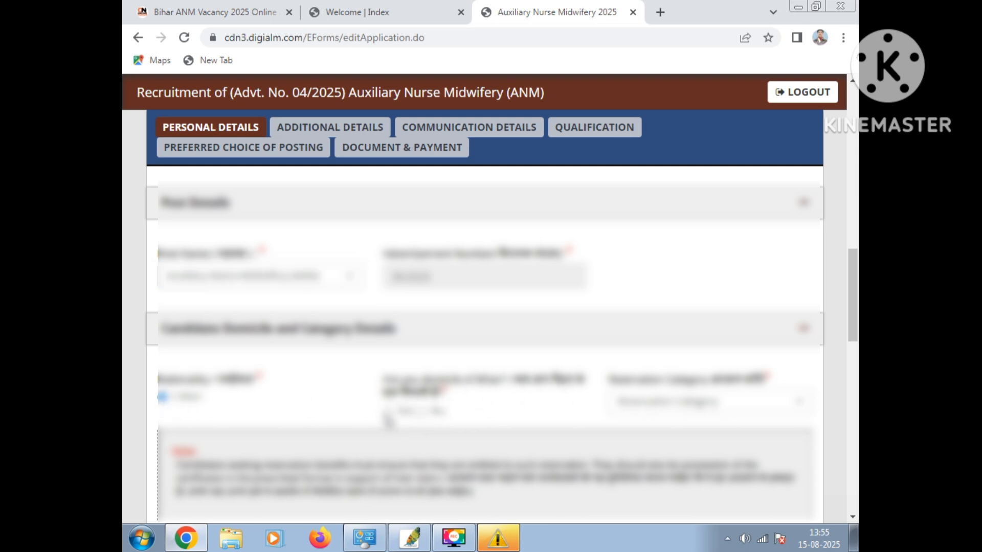
Answer Yes to Bihar domicile and to claiming reservation, and choose Economically Weaker Sections (EWS) as the reservation category
scroll(566, 405, down, 2)
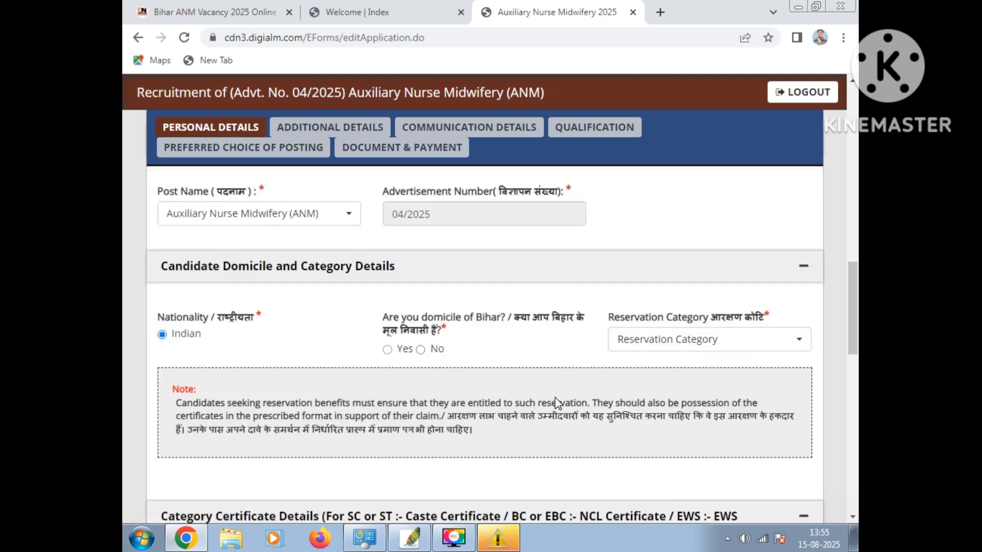
click(387, 340)
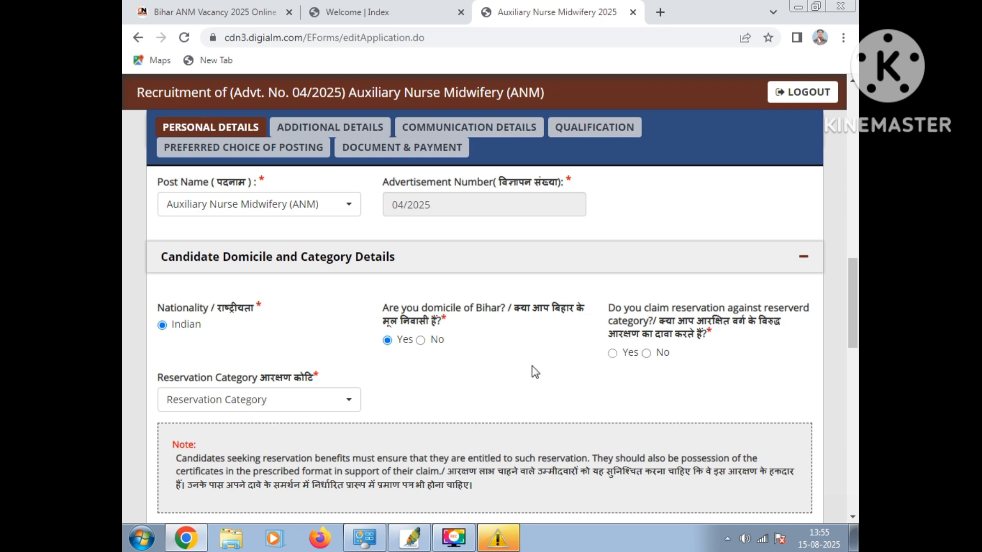
scroll(467, 353, down, 1)
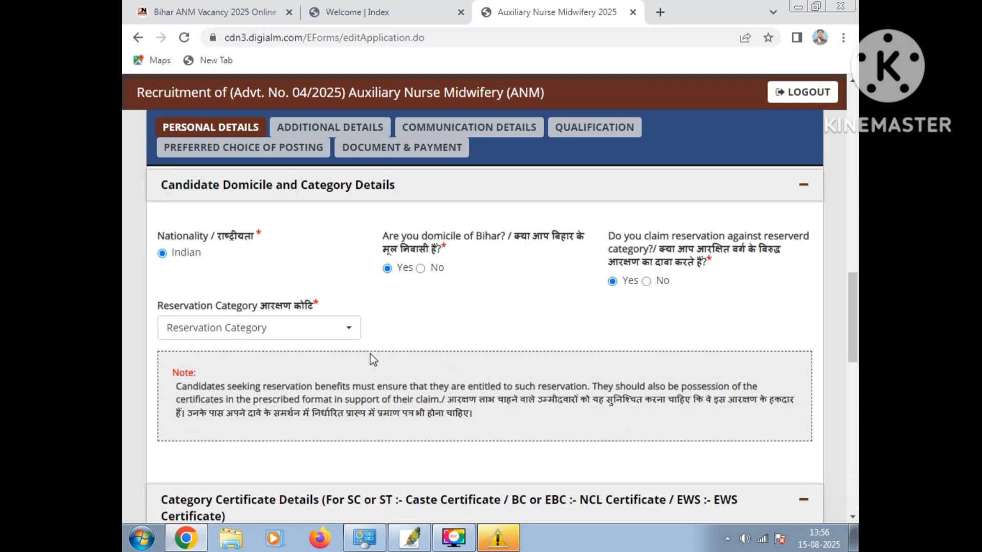
click(263, 330)
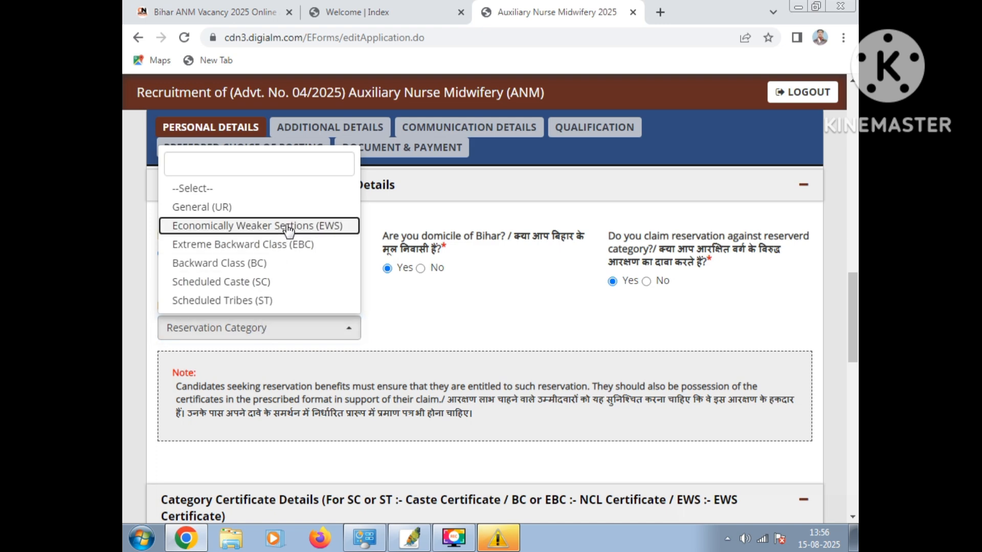
key(Return)
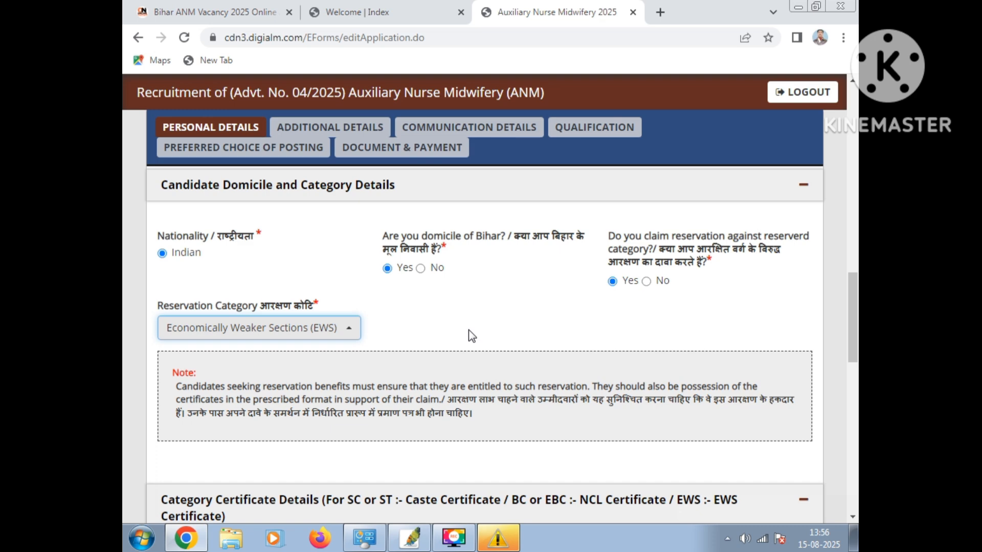
Enter issuing authority CO BLOCK MURAUL, issue date 22/10/2024 and serial number for the category certificate, and fill in the domicile certificate's authority, date and serial number
scroll(470, 336, down, 4)
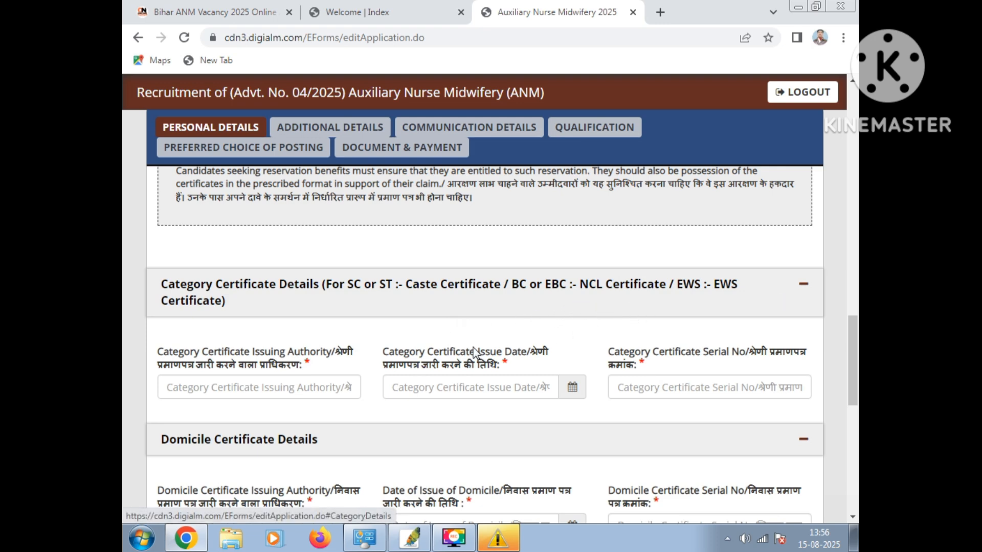
click(255, 387)
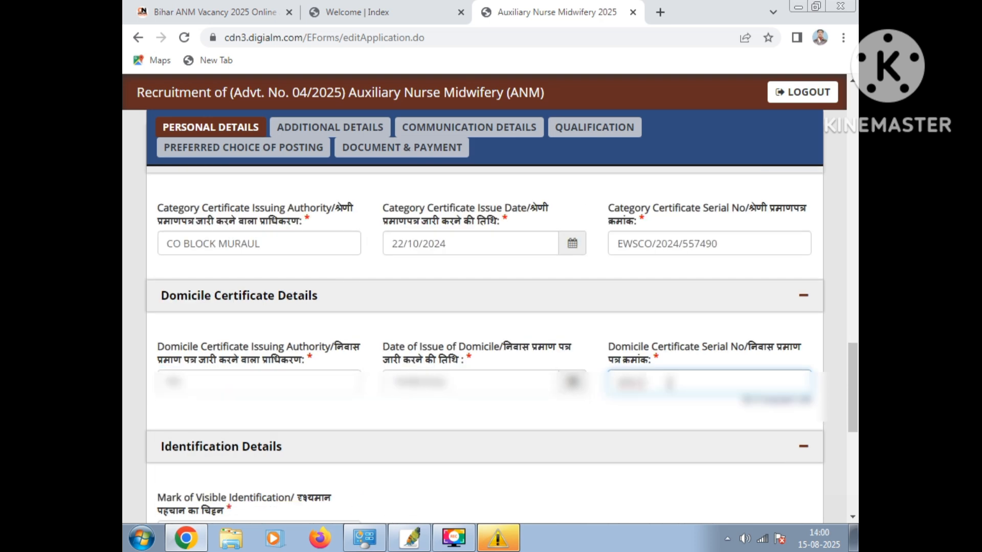
Enter NAK PE TIL KA NISHAN as the candidate's mark of visible identification
scroll(296, 325, down, 4)
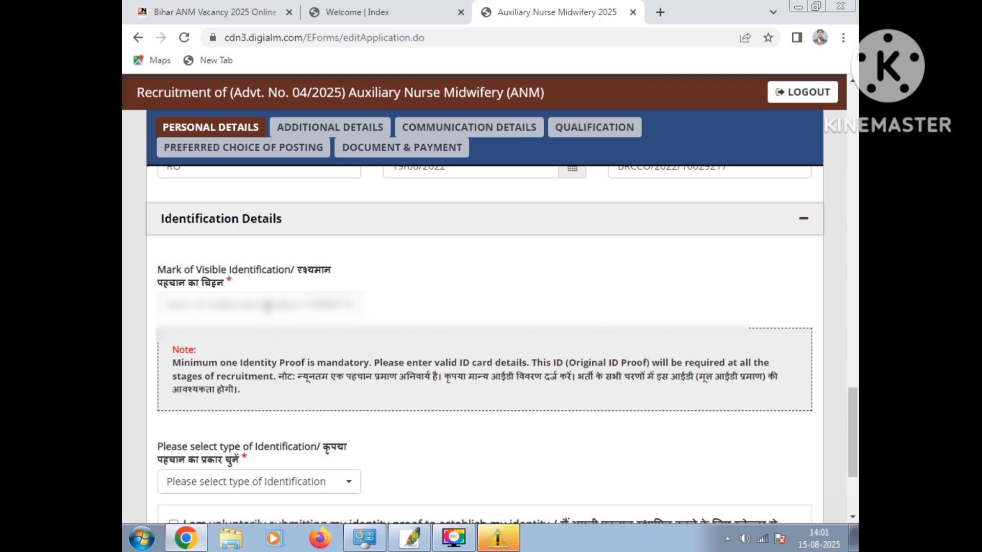
click(267, 307)
text(MO)
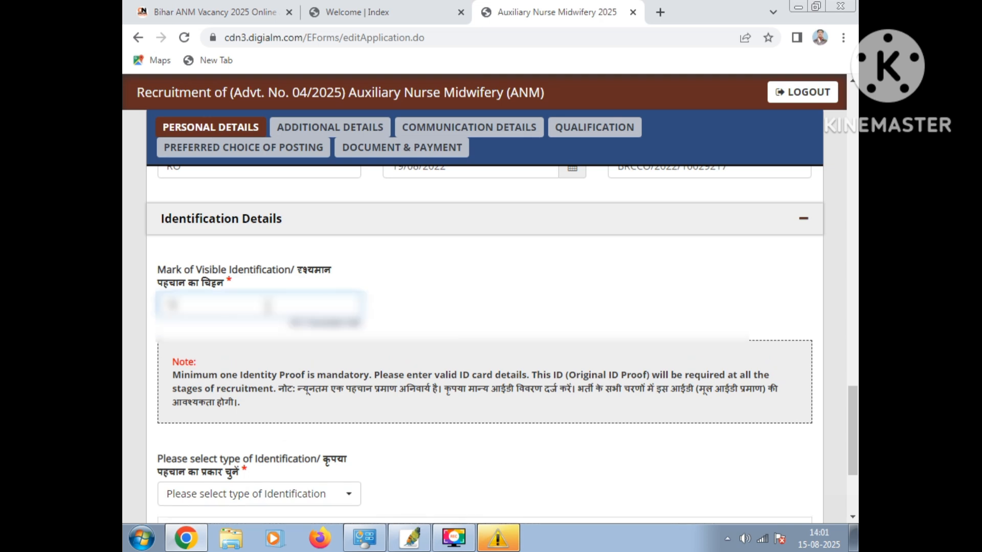
key(BackSpace)
text(T MAR)
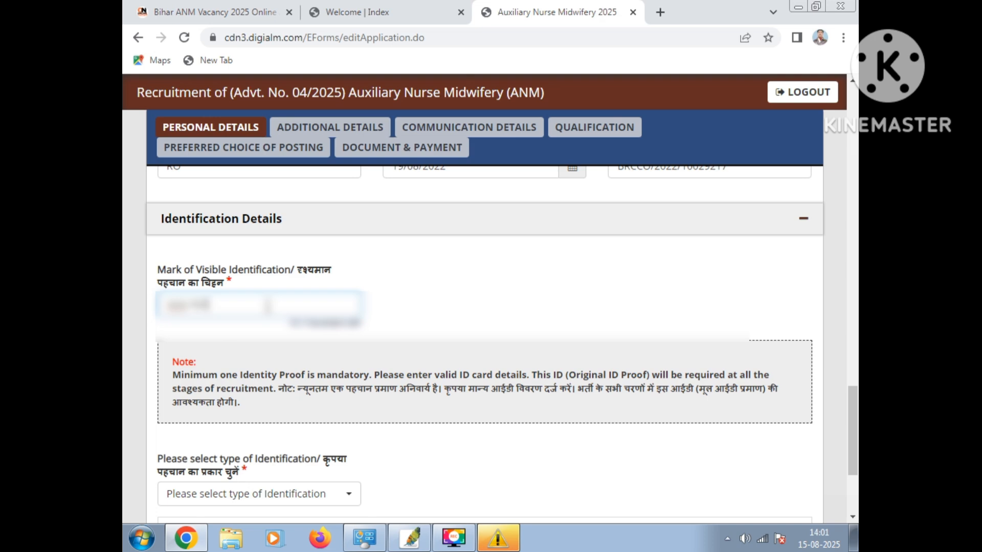
key(BackSpace)
key(BackSpace)
key(BackSpace)
key(BackSpace)
key(BackSpace)
key(BackSpace)
key(BackSpace)
text(MOL)
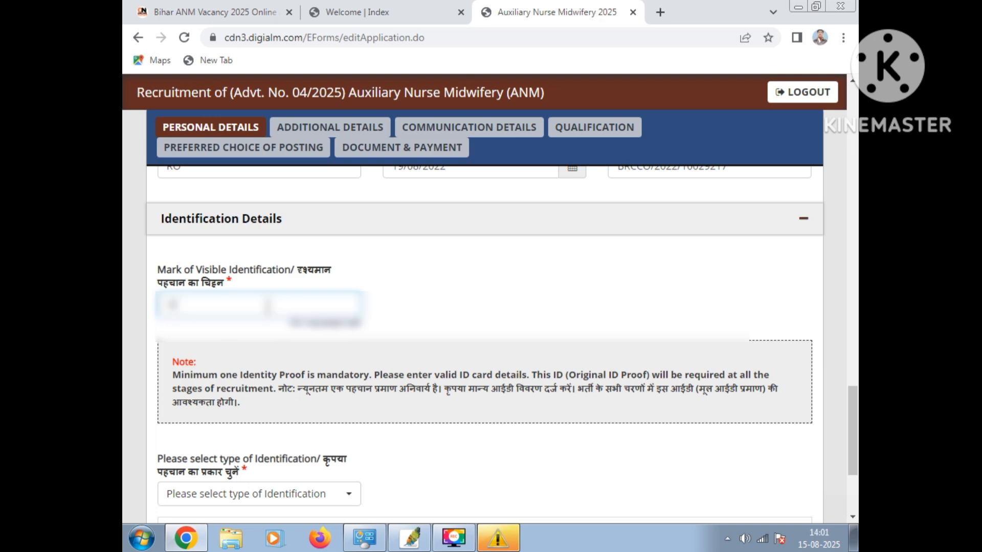
text(EHE)
key(BackSpace)
key(BackSpace)
text(HRIGHT)
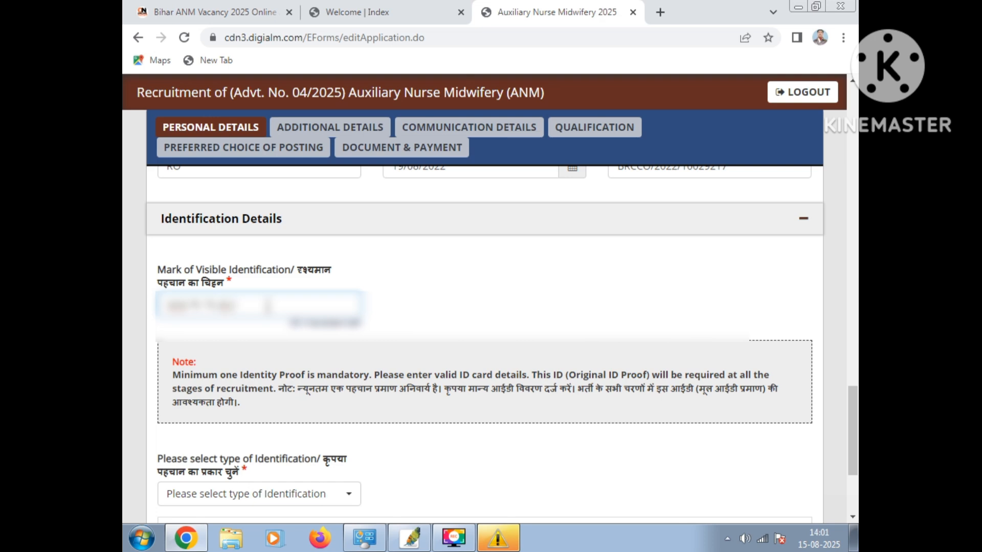
text( HAND)
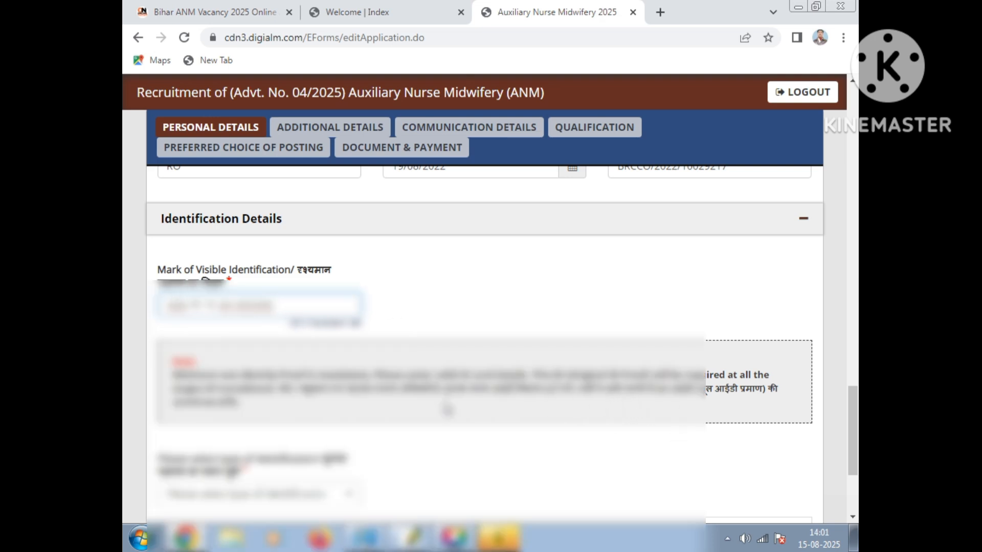
Choose Others as the type of identification in the identification details
scroll(421, 339, down, 3)
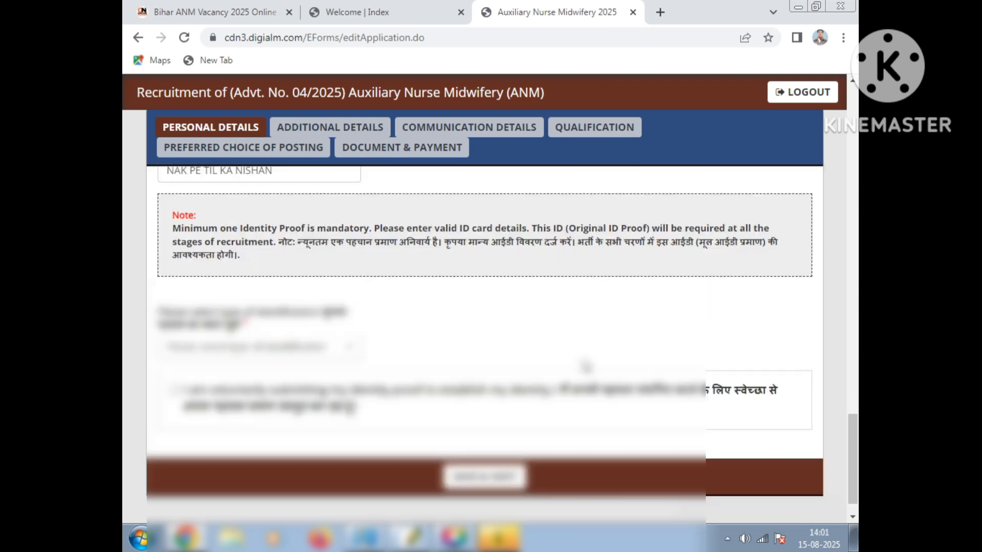
scroll(586, 366, down, 1)
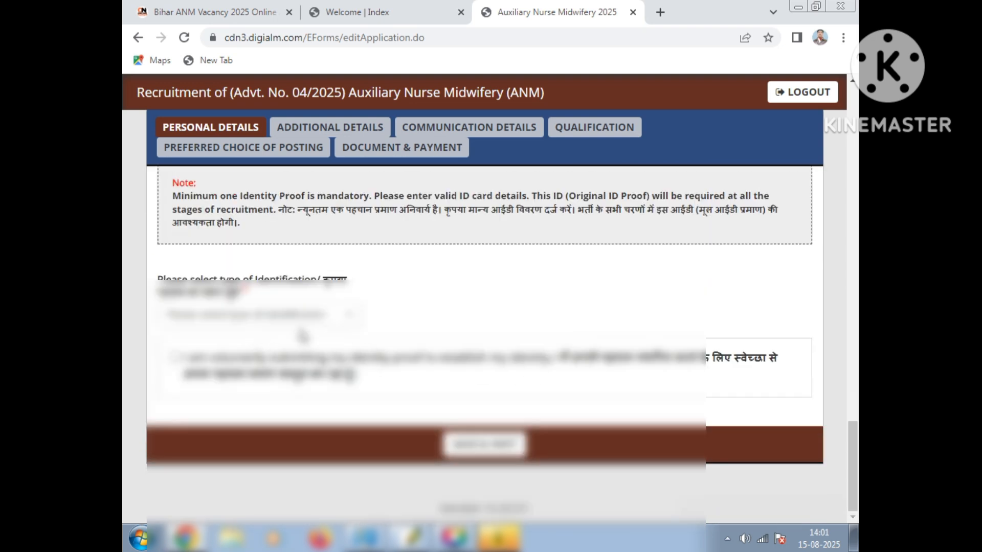
click(274, 315)
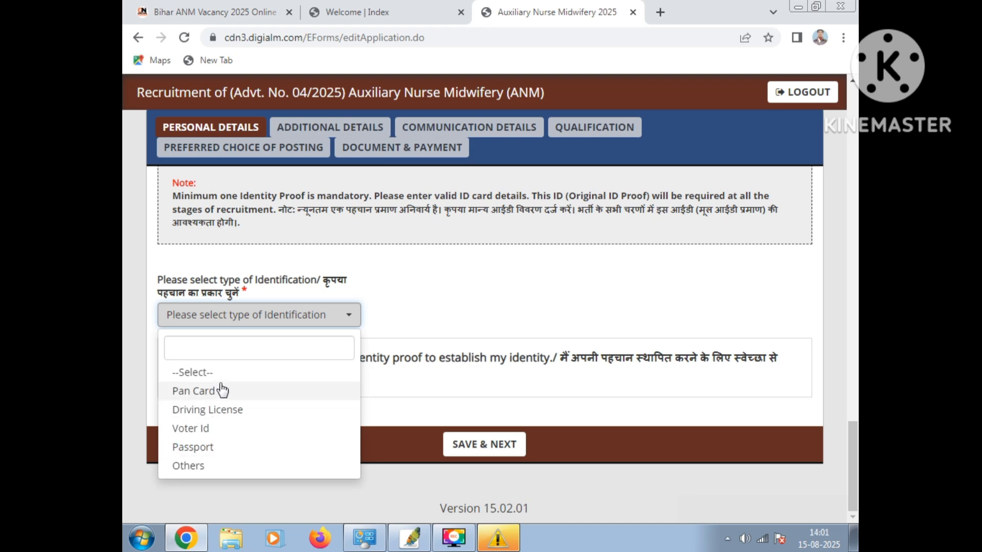
click(211, 467)
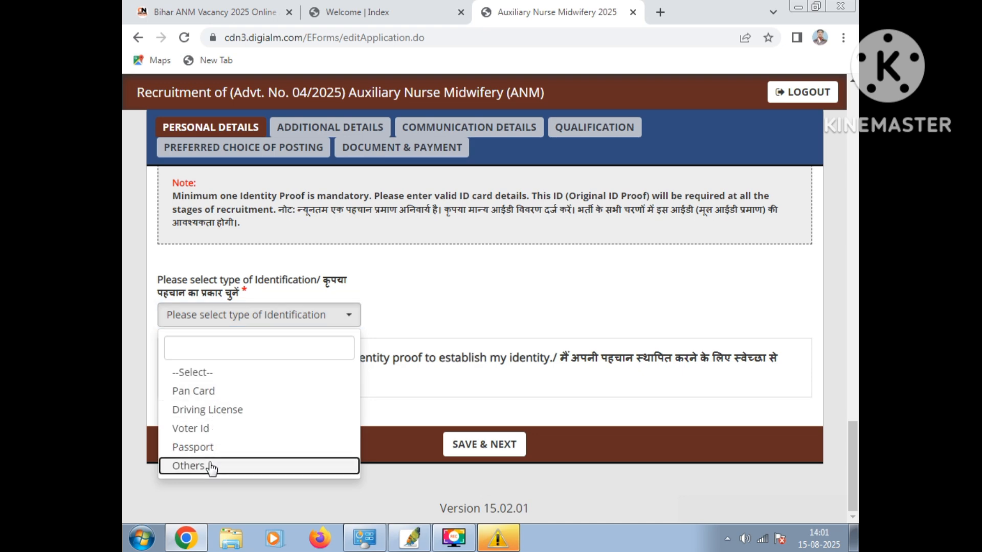
click(211, 466)
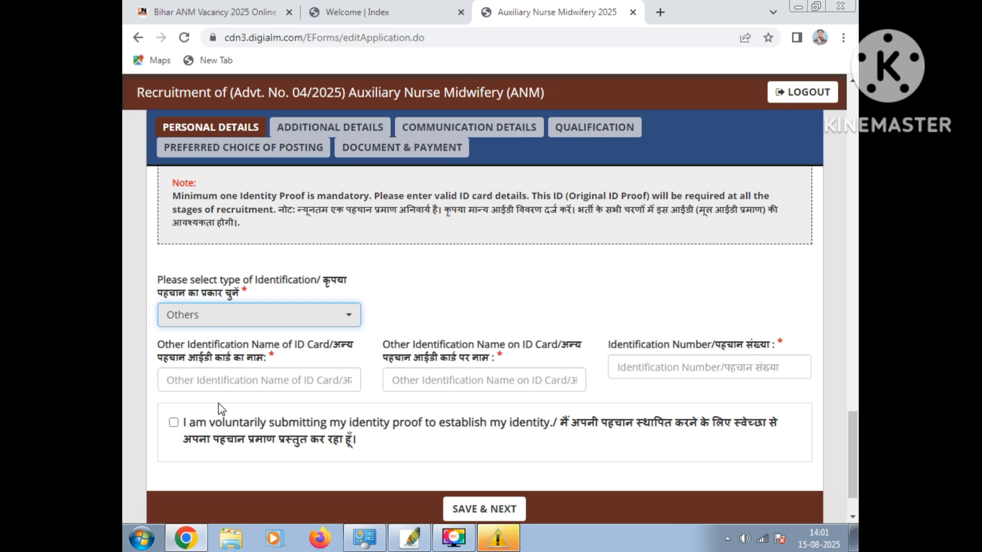
Enter AADHAAR CARD as the ID card, fill in the name on it and the identification number, give consent, and save the personal details
click(229, 379)
text(AA)
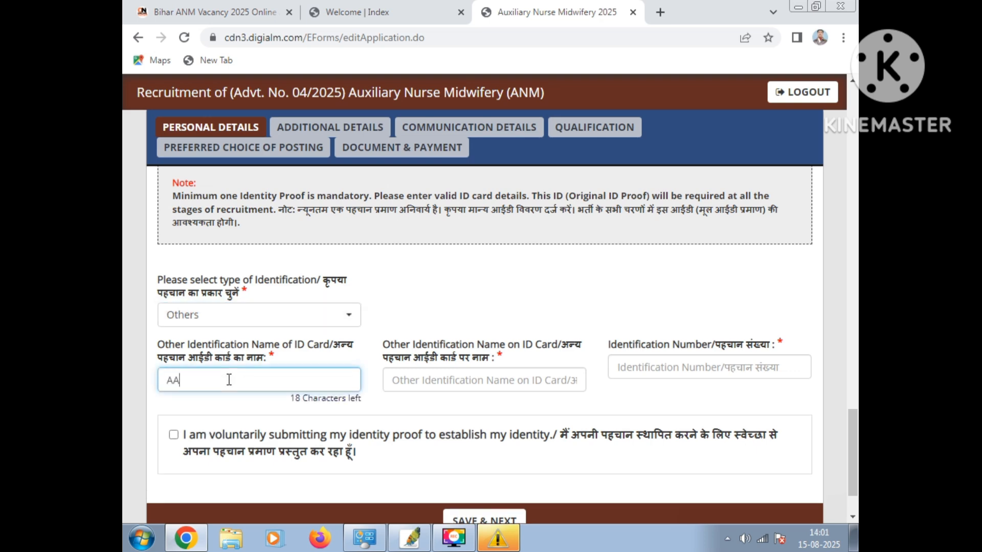
key(BackSpace)
key(BackSpace)
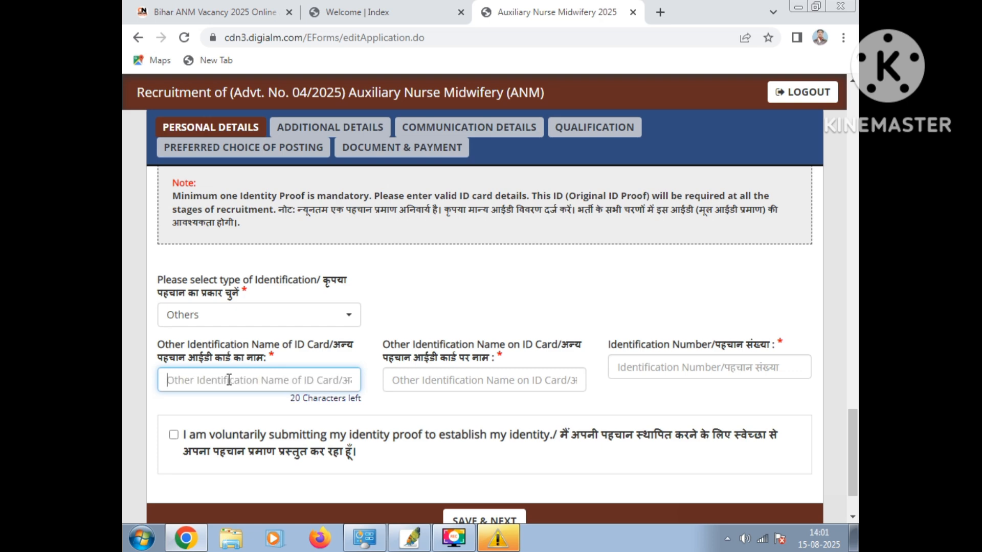
text(A)
text(A)
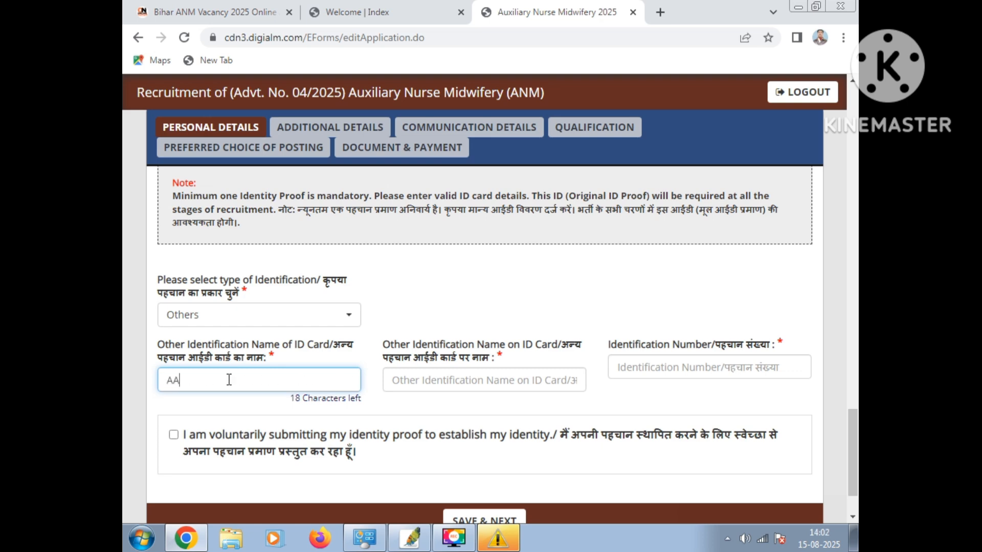
key(BackSpace)
text(AAR CARDHAAR CARD)
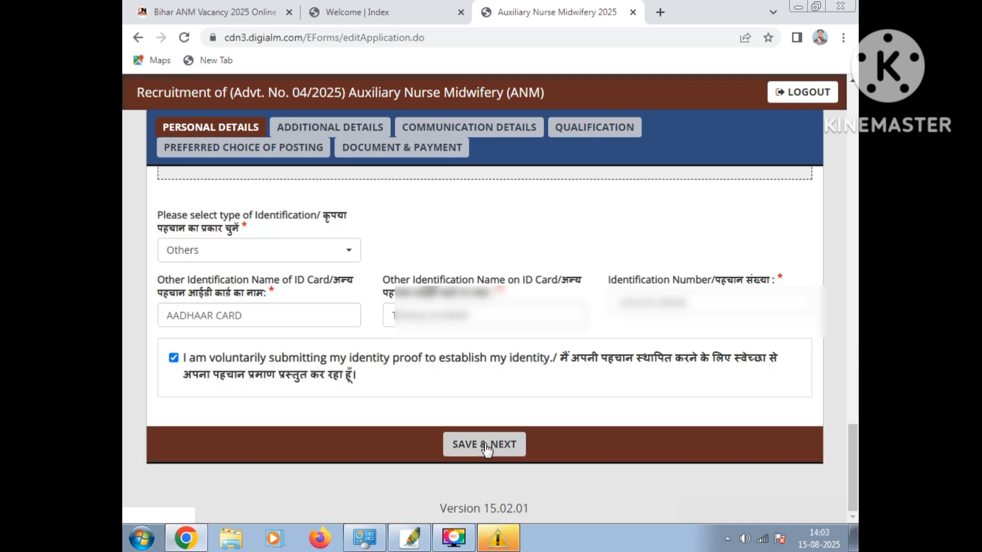
click(486, 446)
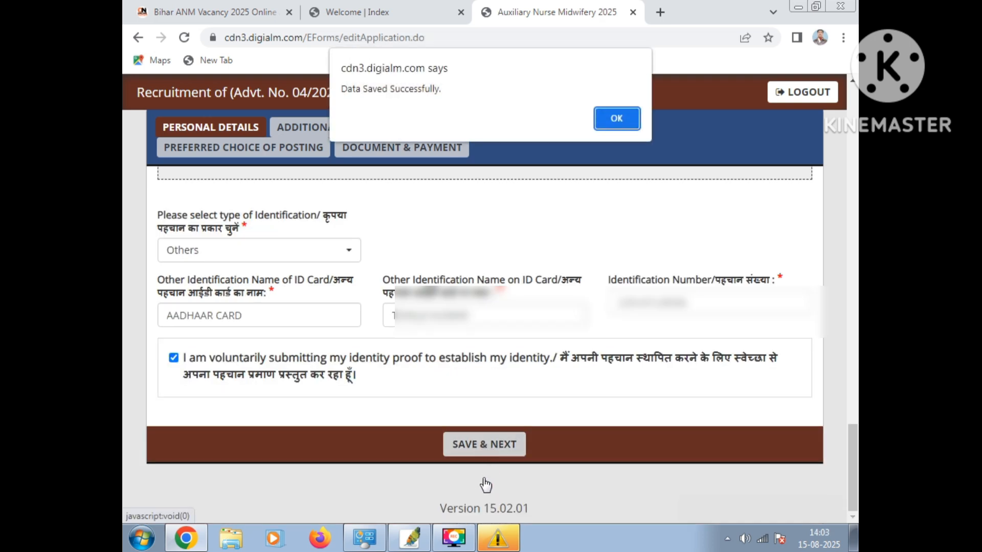
click(616, 120)
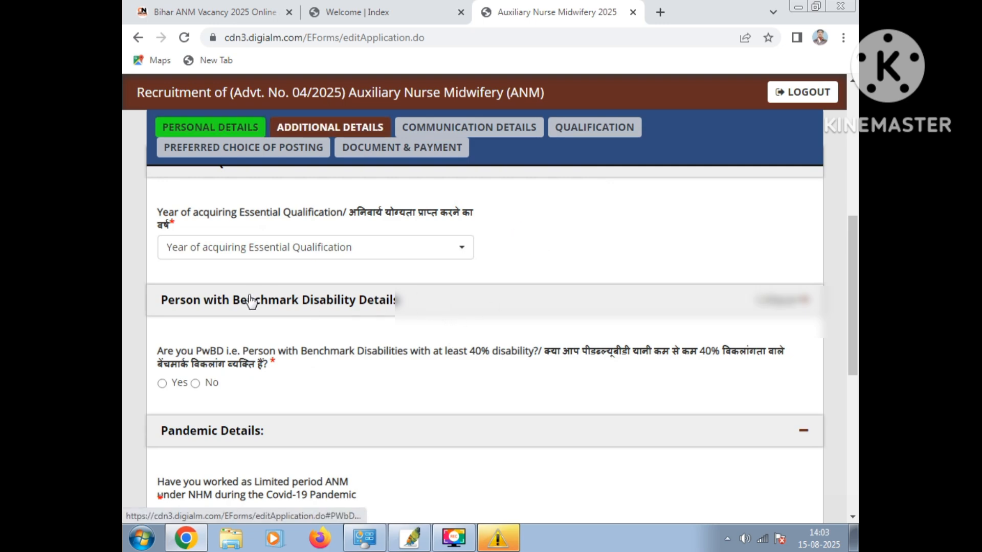
Select the year of acquiring the essential qualification and answer No to the benchmark disability question
scroll(281, 260, down, 4)
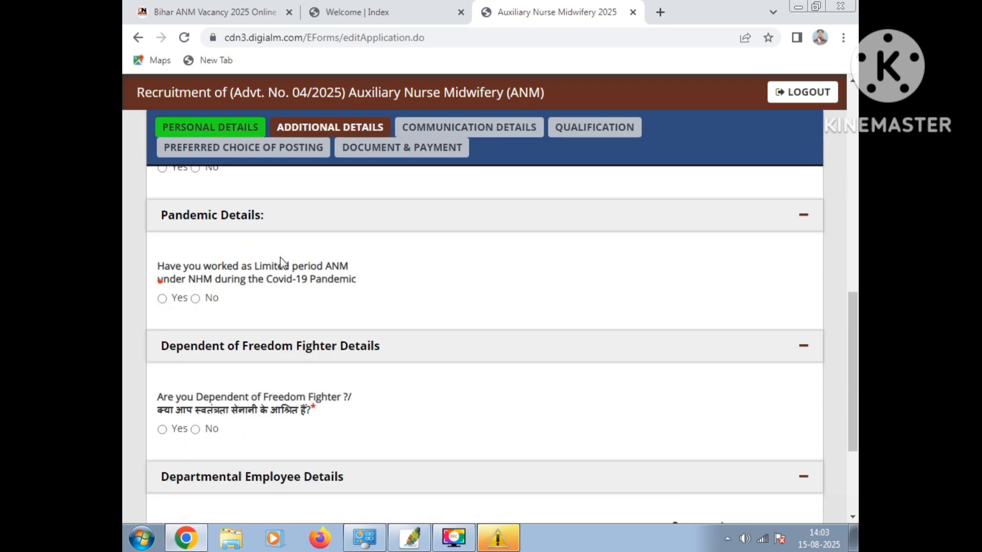
scroll(281, 260, up, 4)
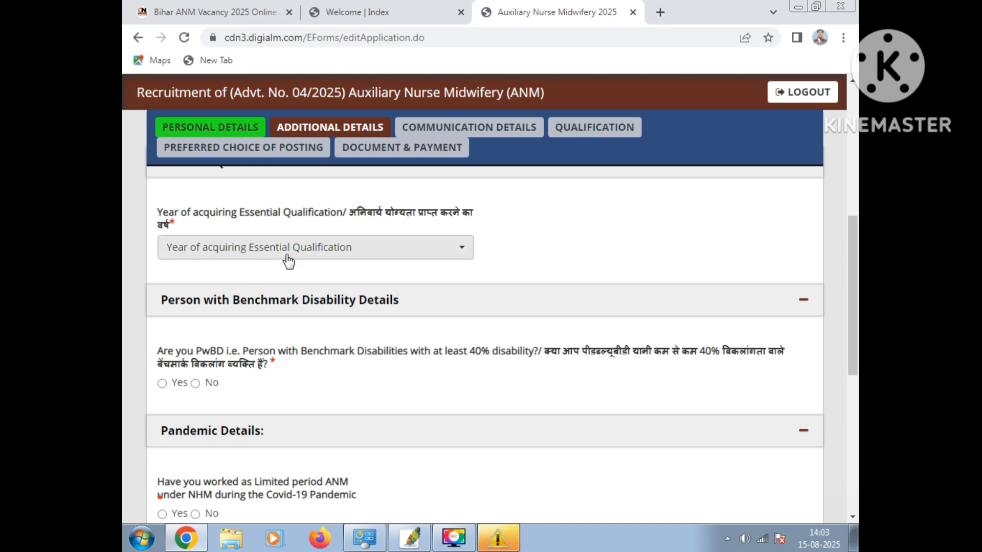
click(361, 258)
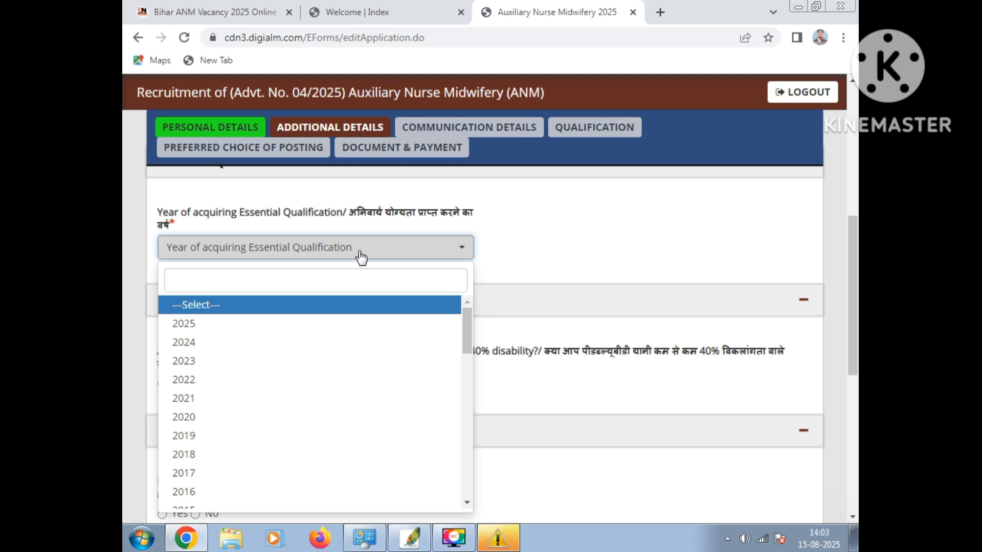
scroll(198, 379, down, 3)
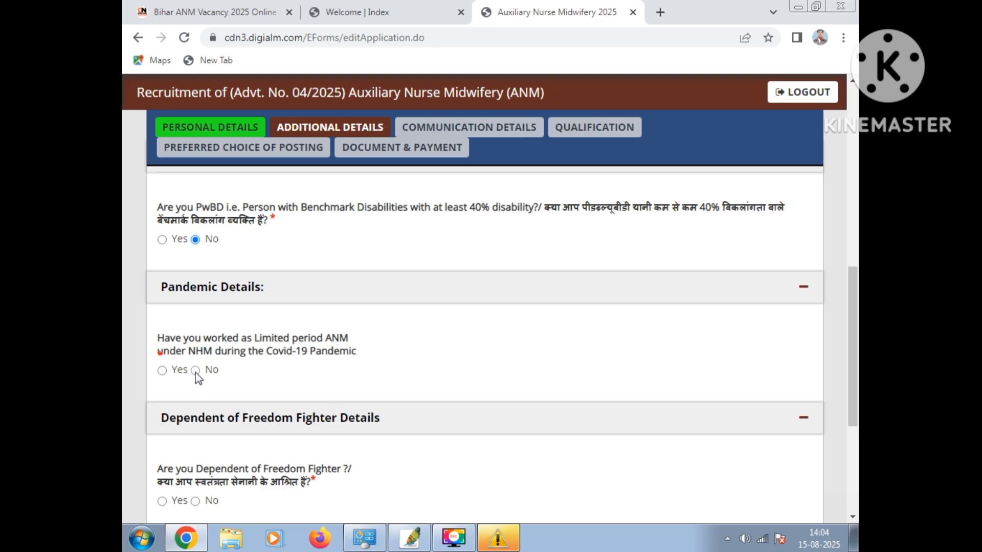
Answer No to having worked as a limited period ANM under NHM during the Covid-19 pandemic
scroll(341, 375, down, 1)
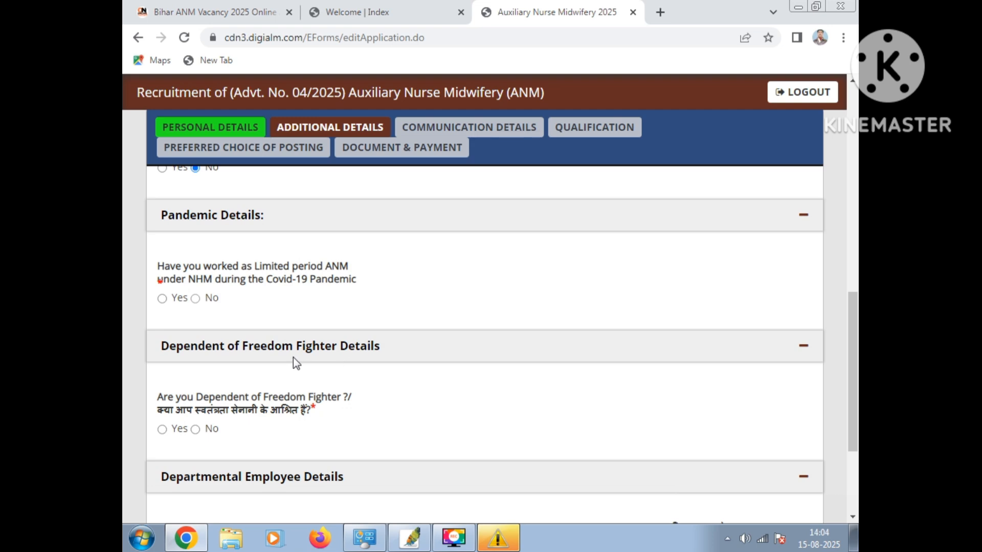
click(196, 298)
scroll(248, 317, down, 2)
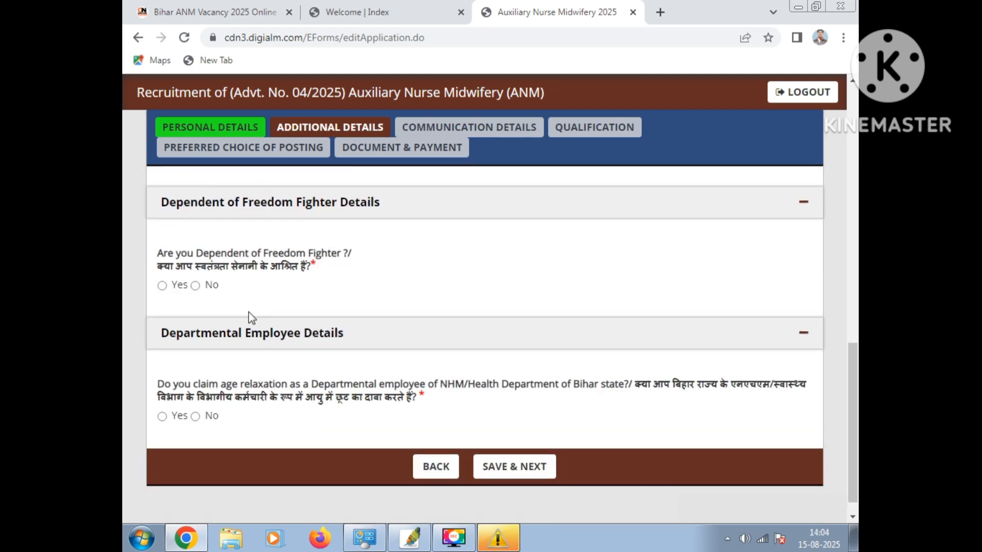
scroll(254, 326, up, 2)
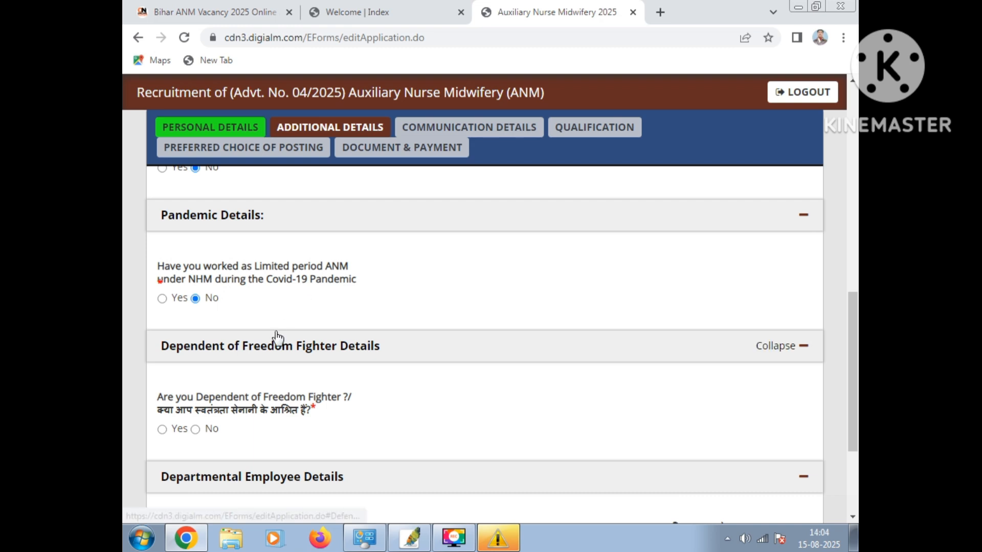
scroll(230, 332, down, 1)
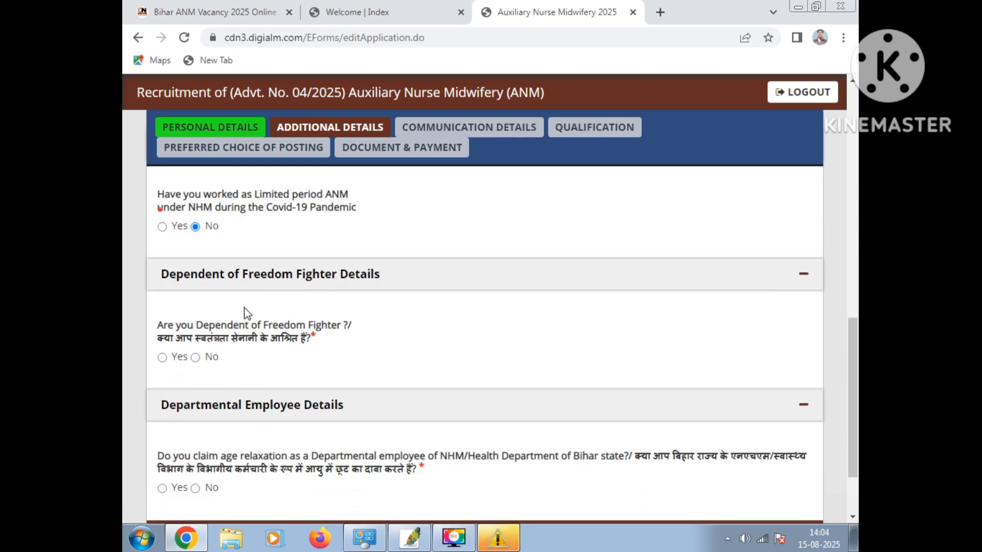
scroll(247, 311, up, 1)
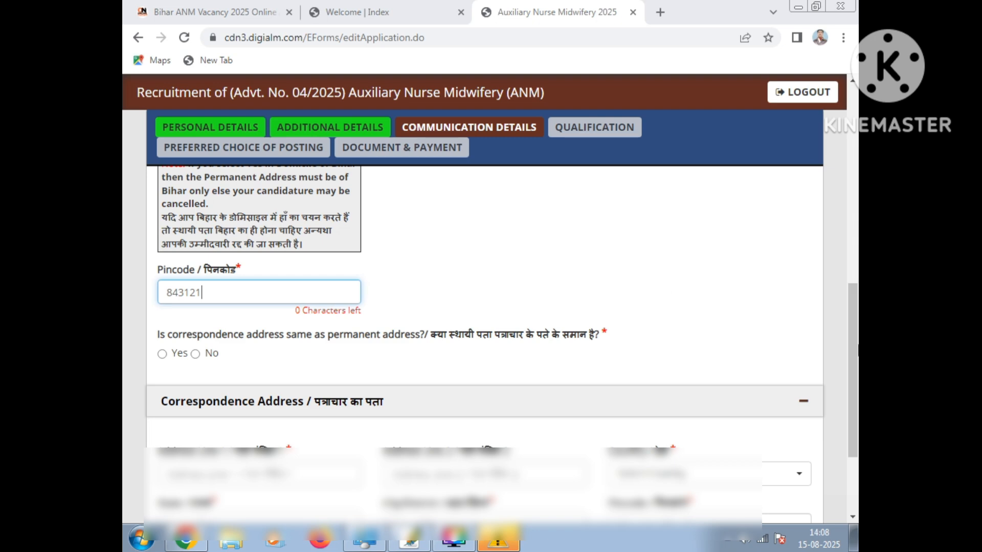
Mark the correspondence address as the same as the permanent address and save the communication details
scroll(848, 281, up, 5)
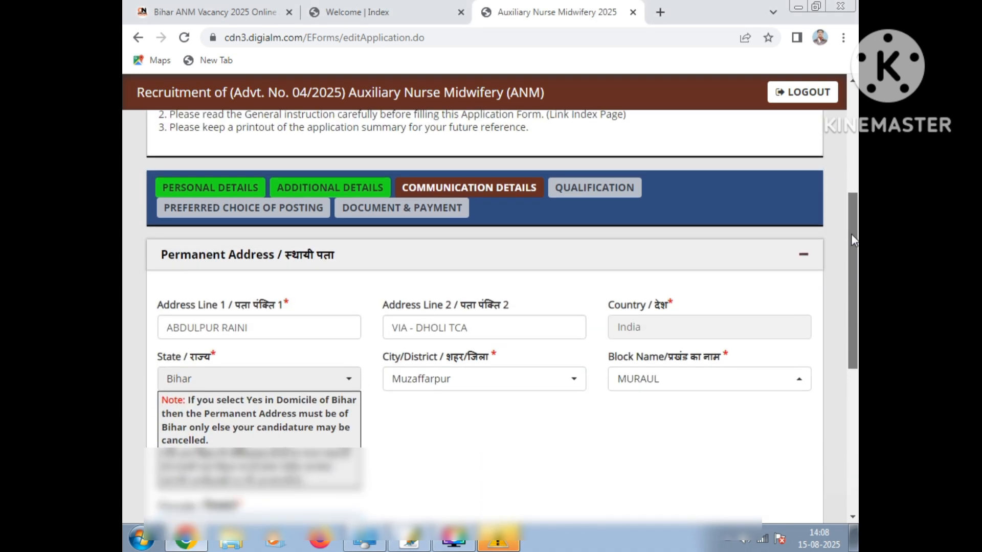
drag(851, 234, 851, 338)
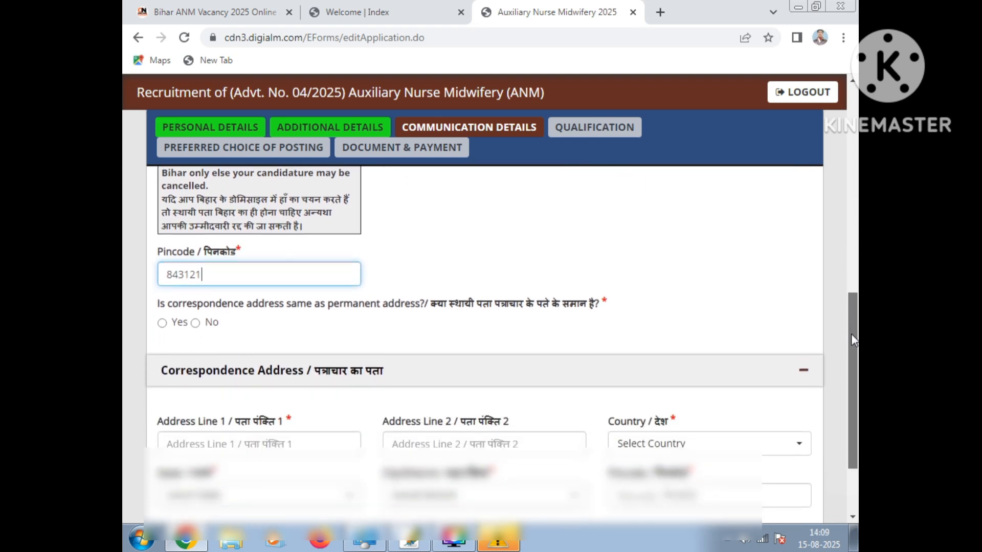
click(160, 328)
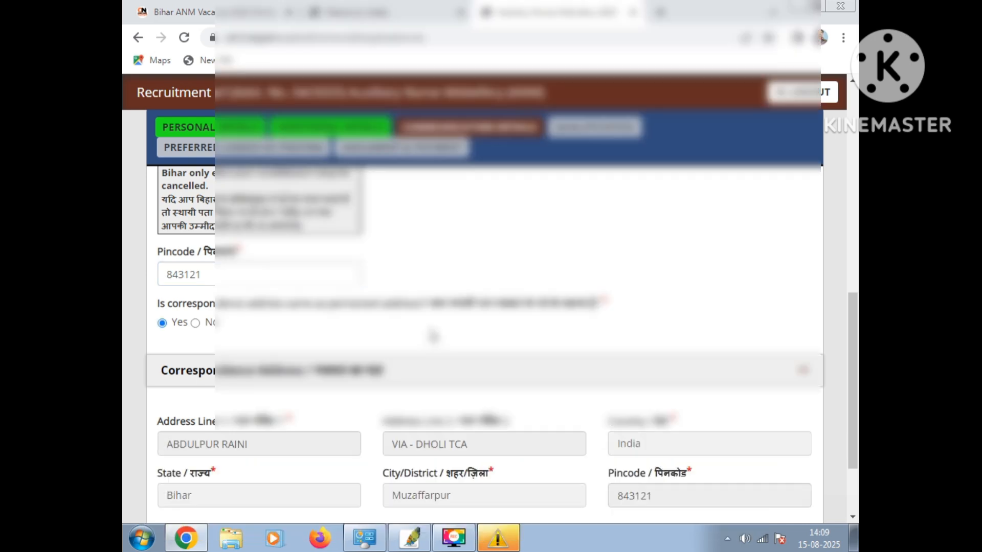
scroll(434, 333, down, 2)
scroll(434, 334, down, 1)
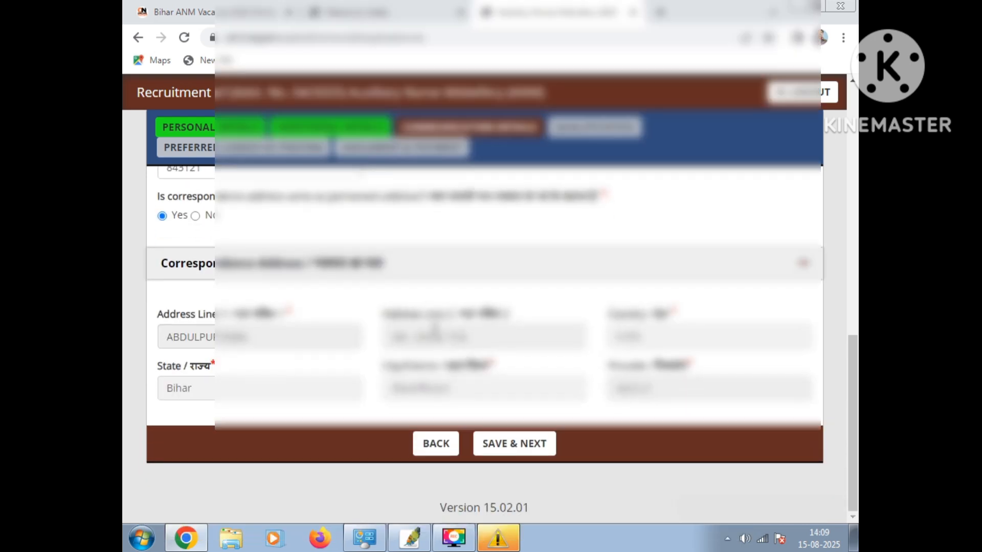
click(521, 445)
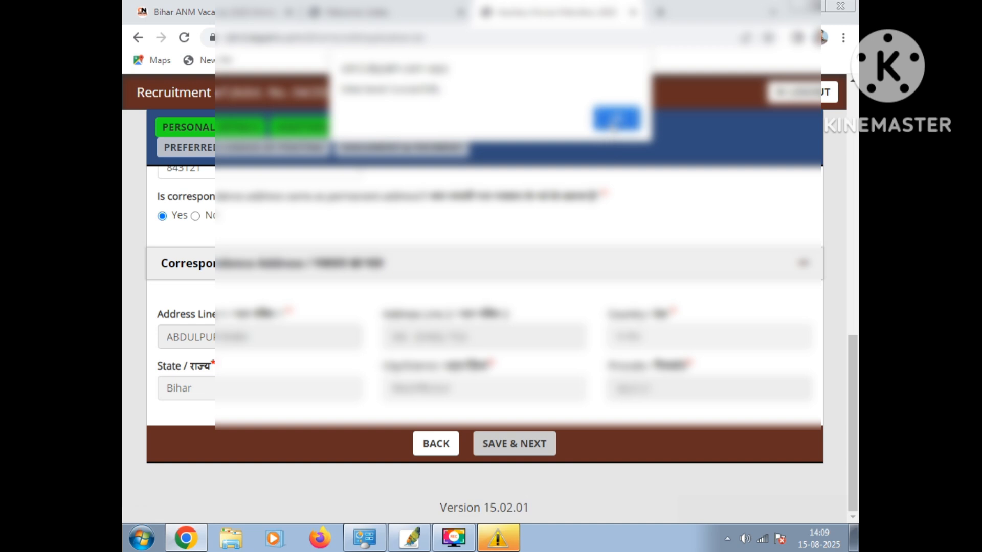
click(618, 119)
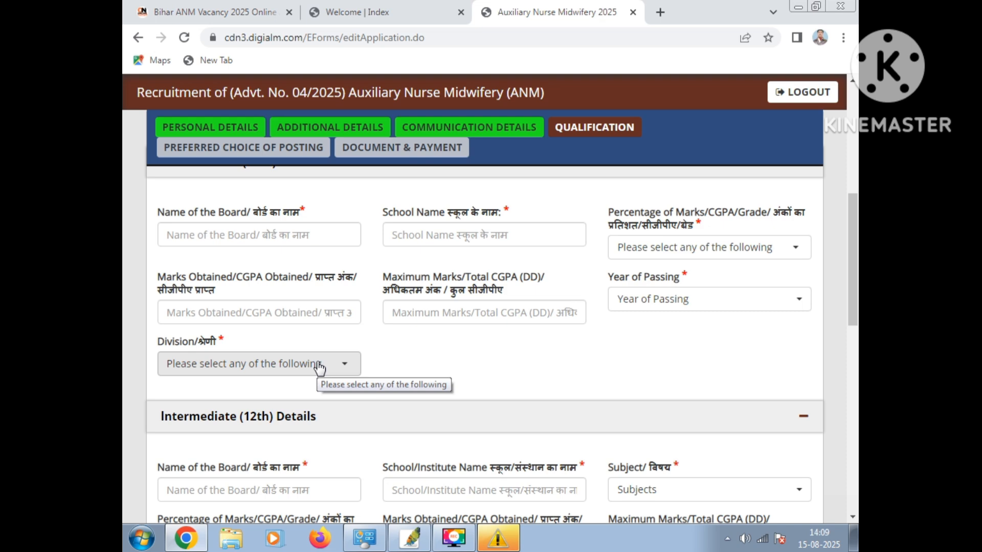
Look through the Intermediate and essential qualification fields, including the subject, year of passing and certificate number, before filling them in
scroll(317, 347, down, 3)
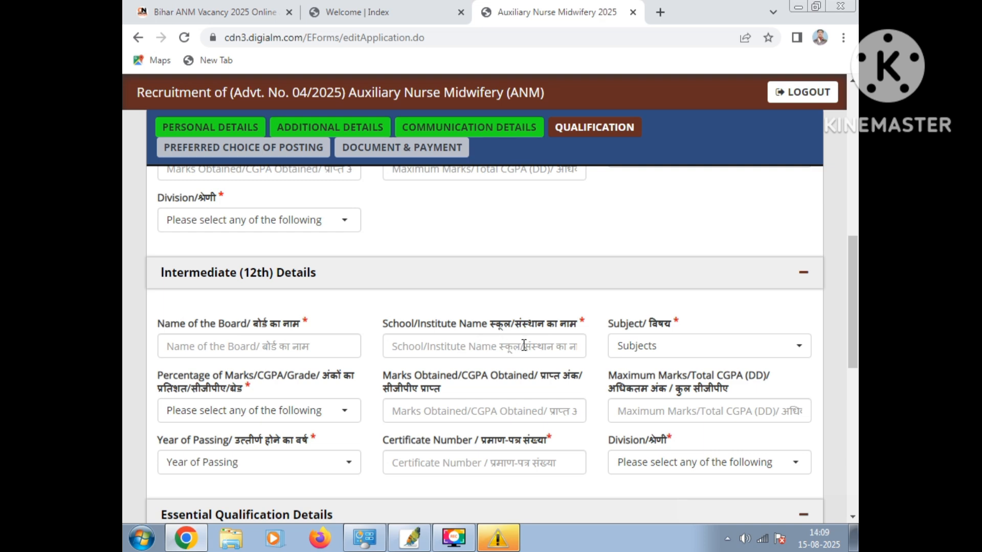
click(701, 353)
click(700, 352)
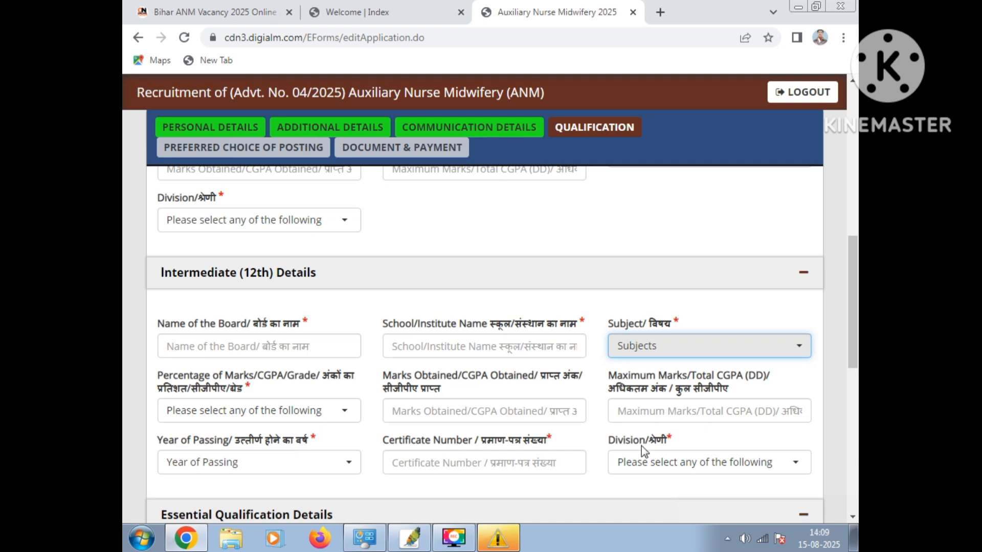
click(290, 468)
click(289, 466)
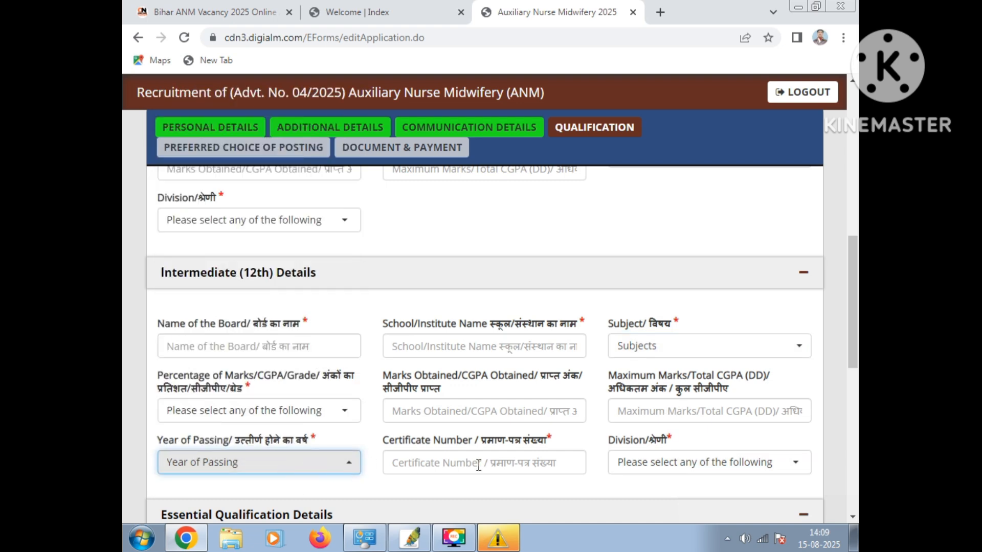
click(551, 463)
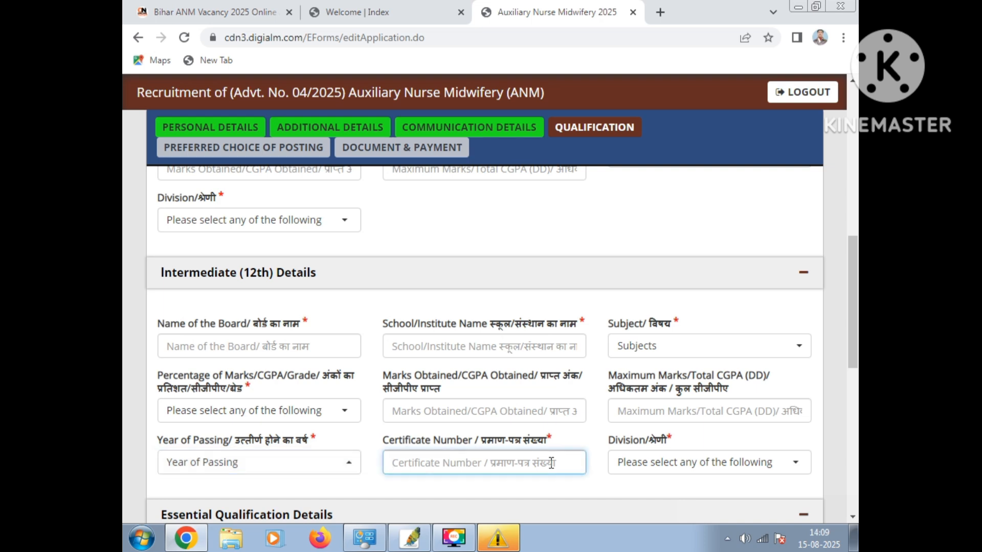
scroll(505, 416, down, 4)
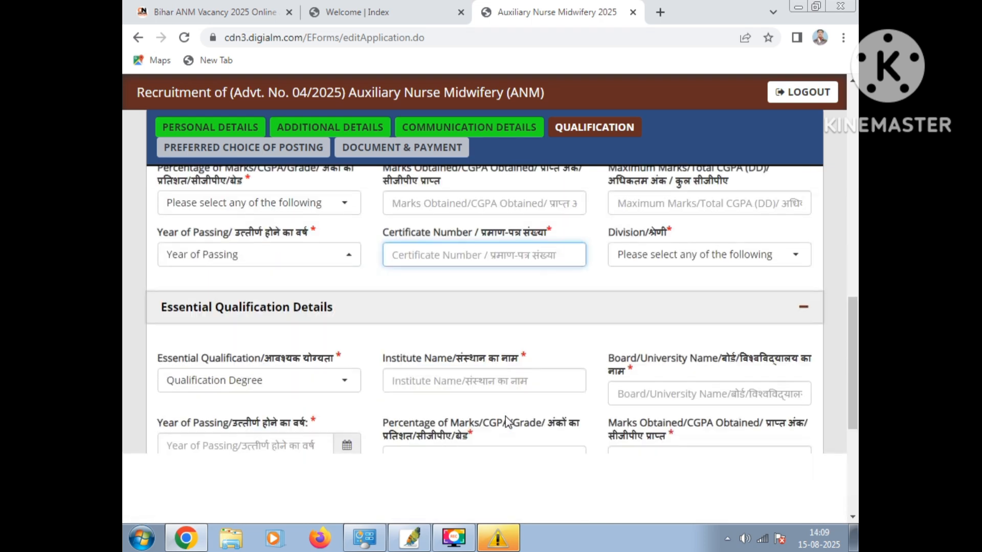
scroll(505, 416, up, 6)
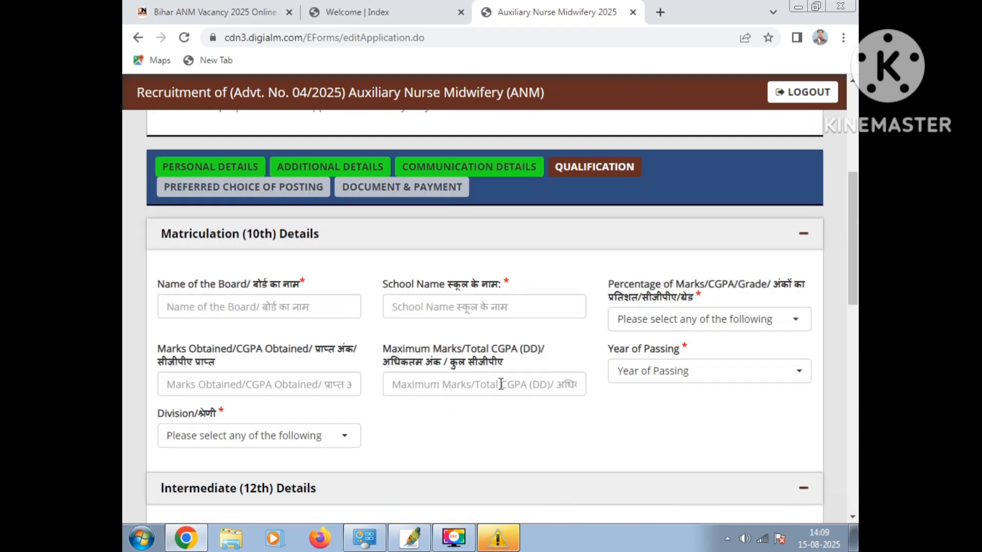
Enter BSEB PATNA as the board name in the Matriculation (10th) details and go on to the school name
click(201, 312)
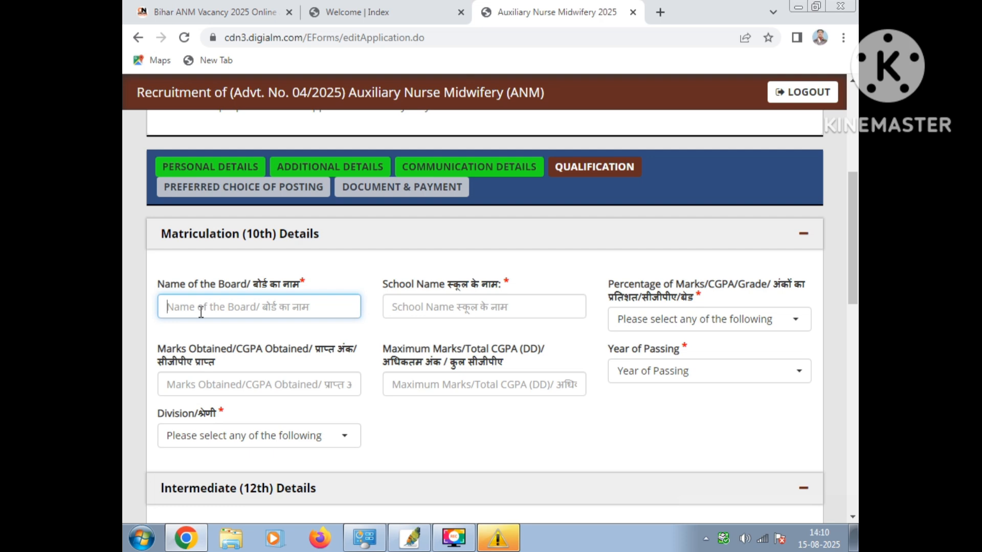
text(B)
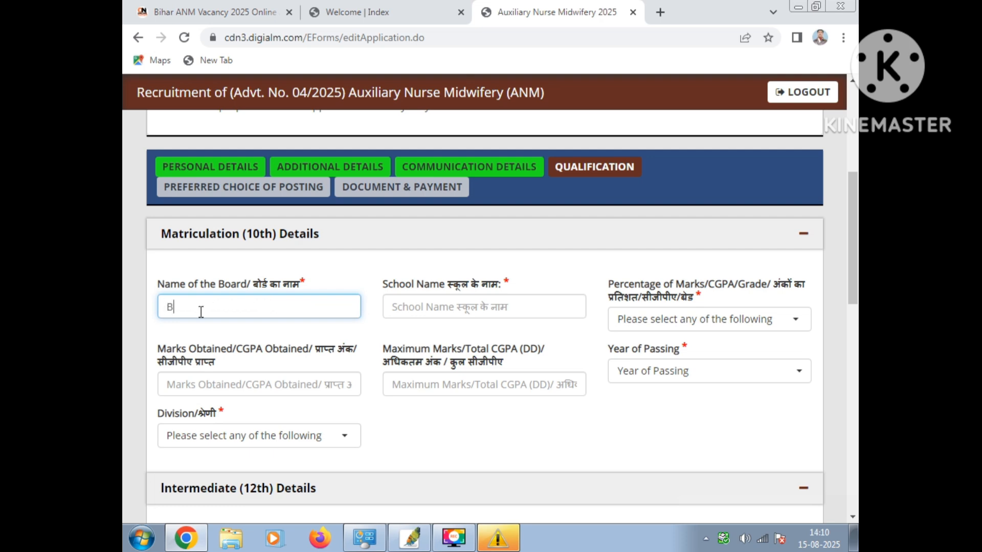
text(SEB P)
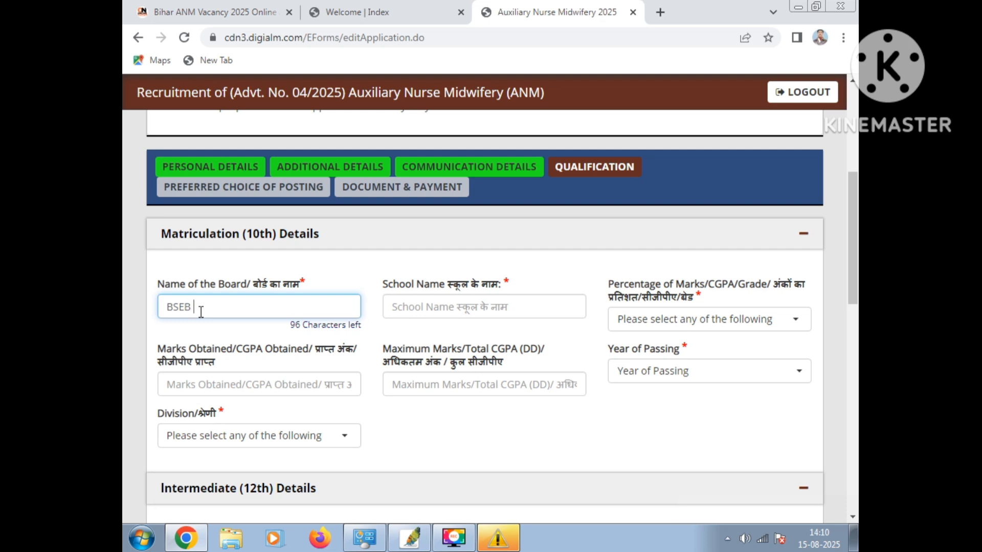
text(ATNA)
click(475, 310)
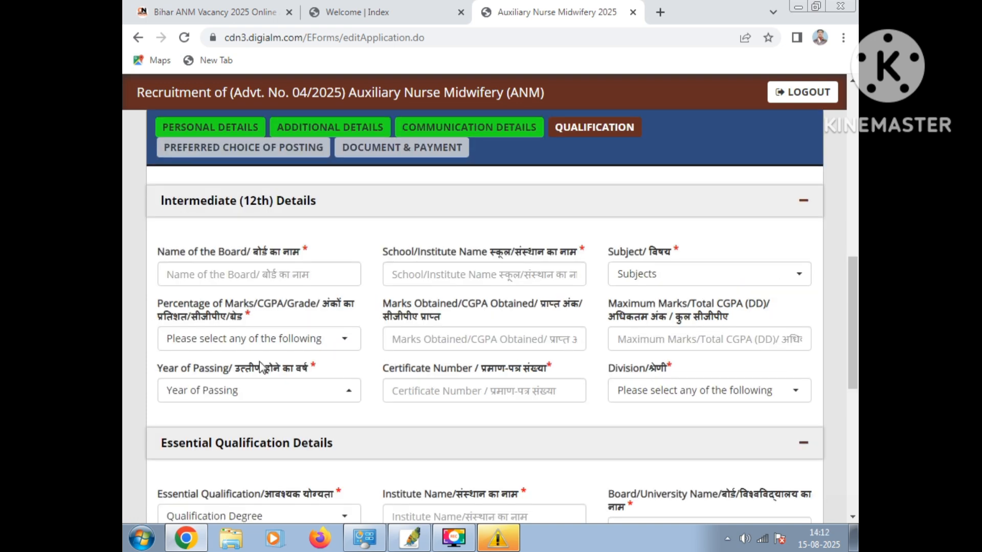
scroll(260, 361, up, 1)
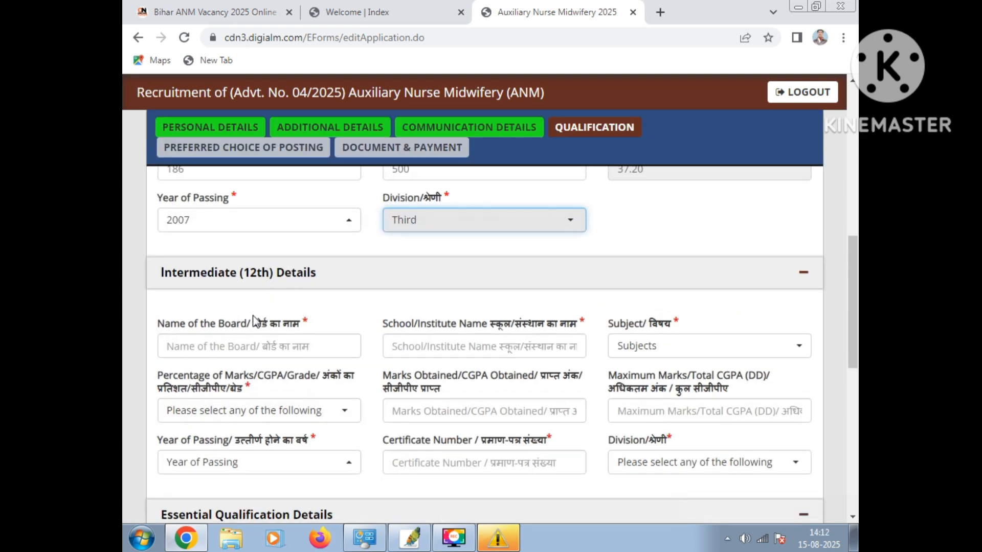
In the Intermediate (12th) details, enter BSEB PATNA as the board and K.S.R.I.COLLEGE SARAIRANJAN as the start of the institute name
click(239, 347)
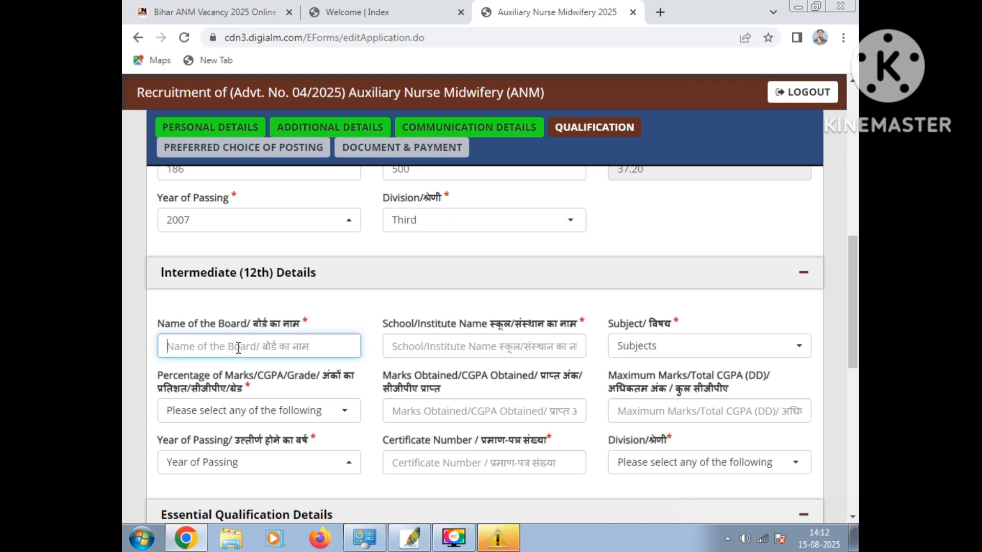
text(BS)
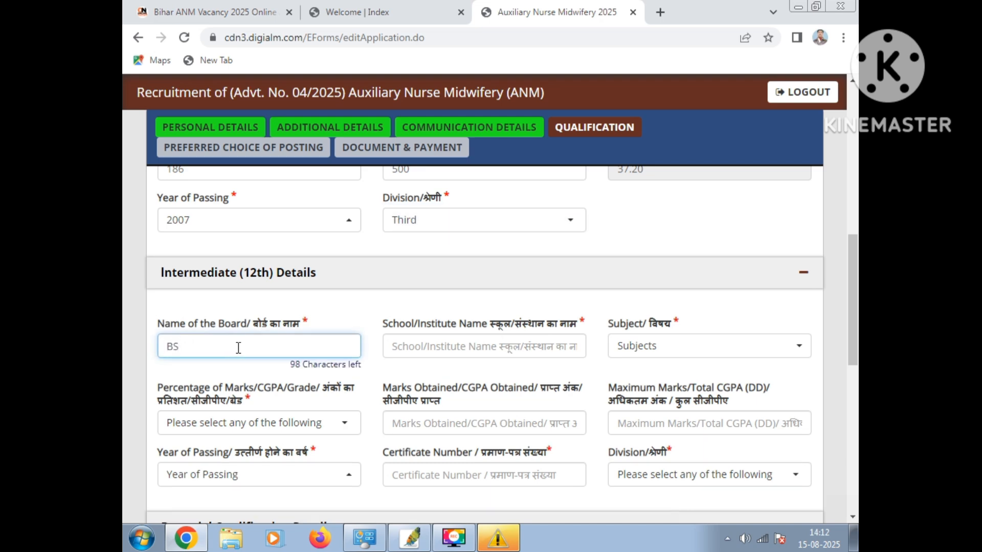
text(EB PATNA)
click(484, 349)
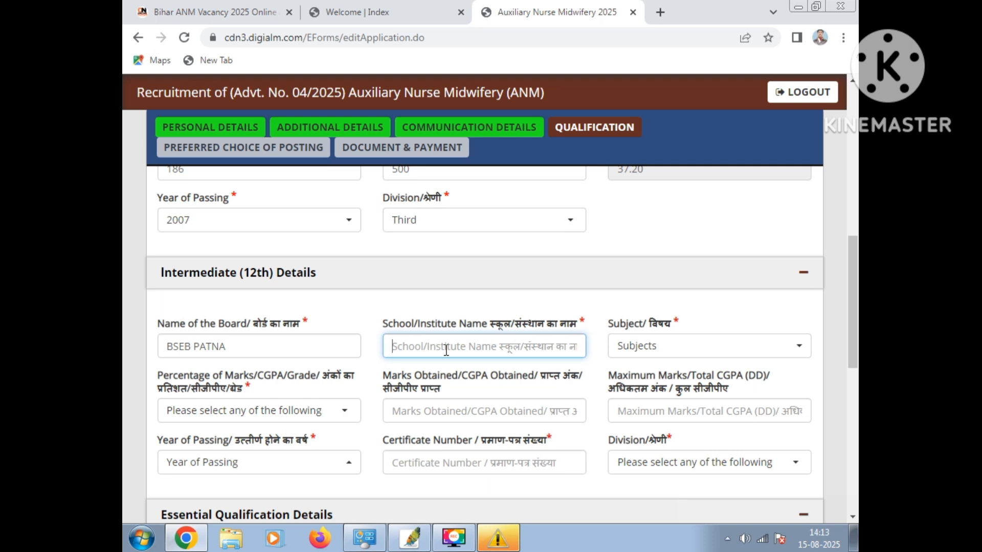
text(K)
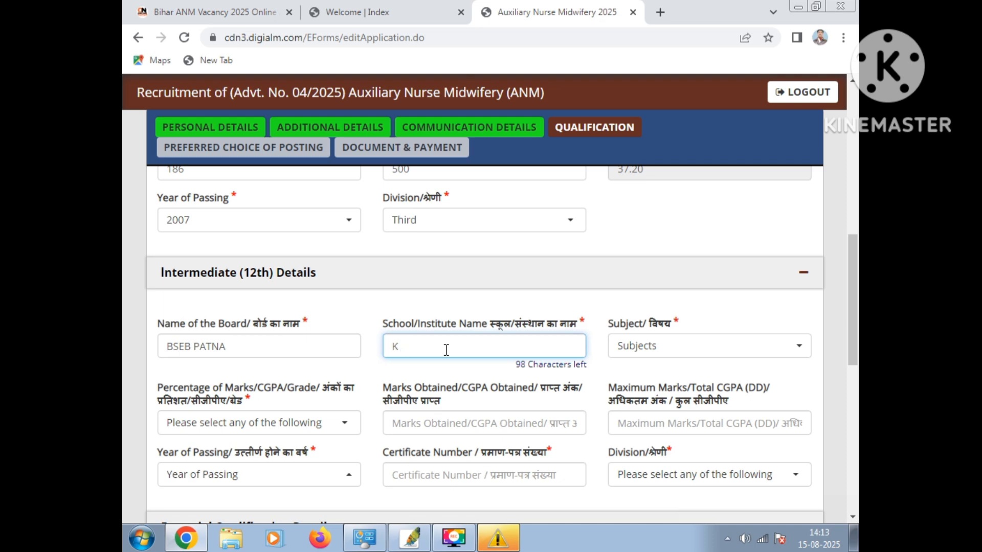
text( SARAIRANJAN, SAMAST)
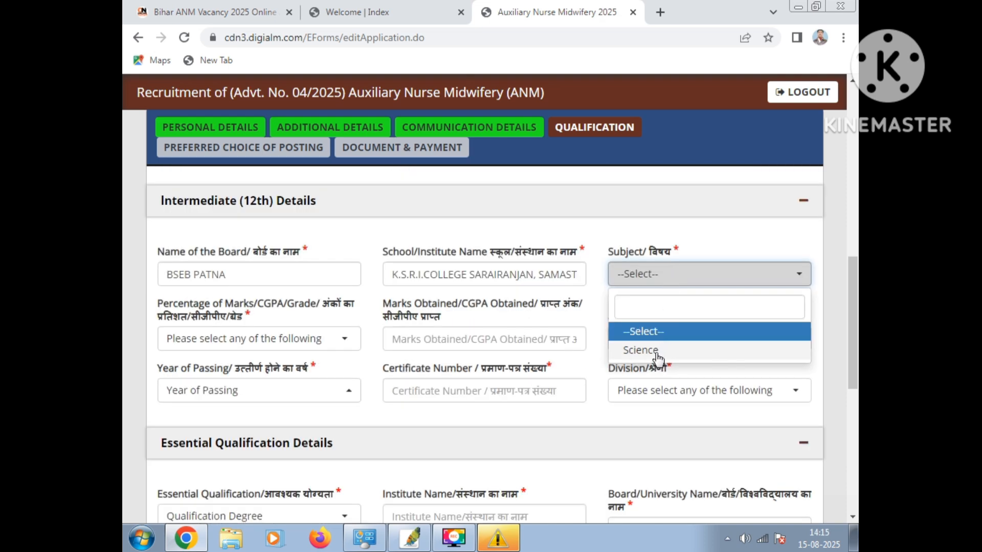
Select Science as the Intermediate subject and Percentage as the type of marks
click(640, 350)
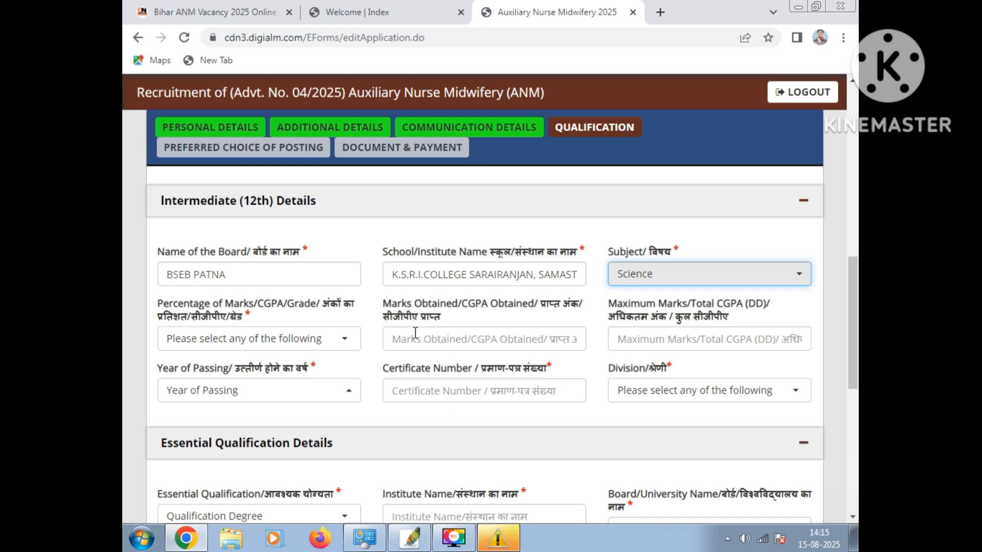
click(265, 340)
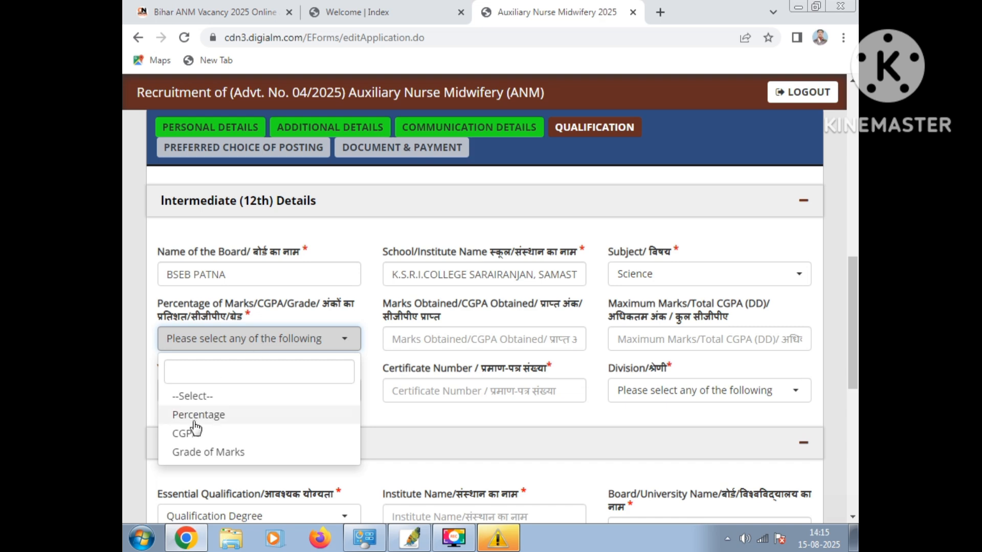
click(300, 413)
click(393, 395)
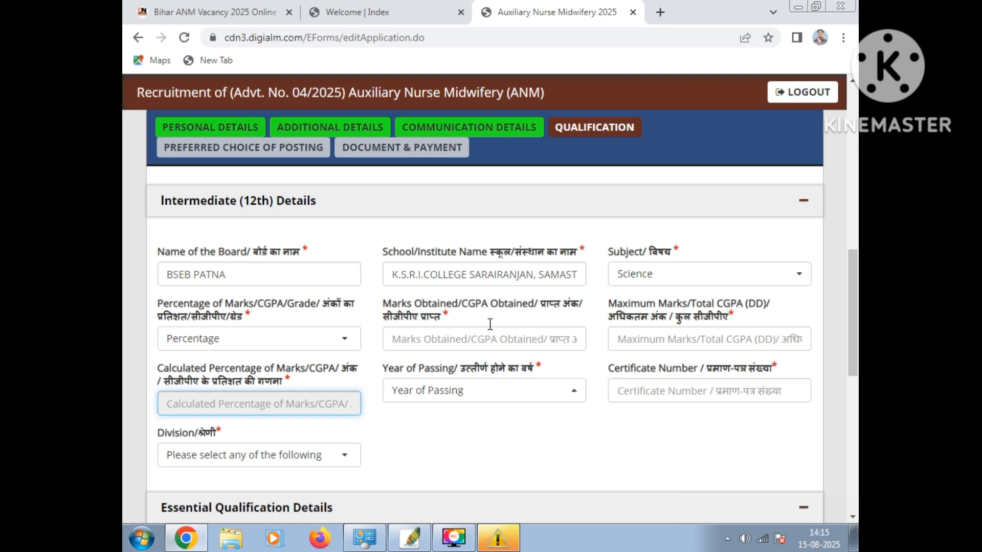
Clear the Intermediate subject, select Science again and look back over the entered matriculation details
click(624, 274)
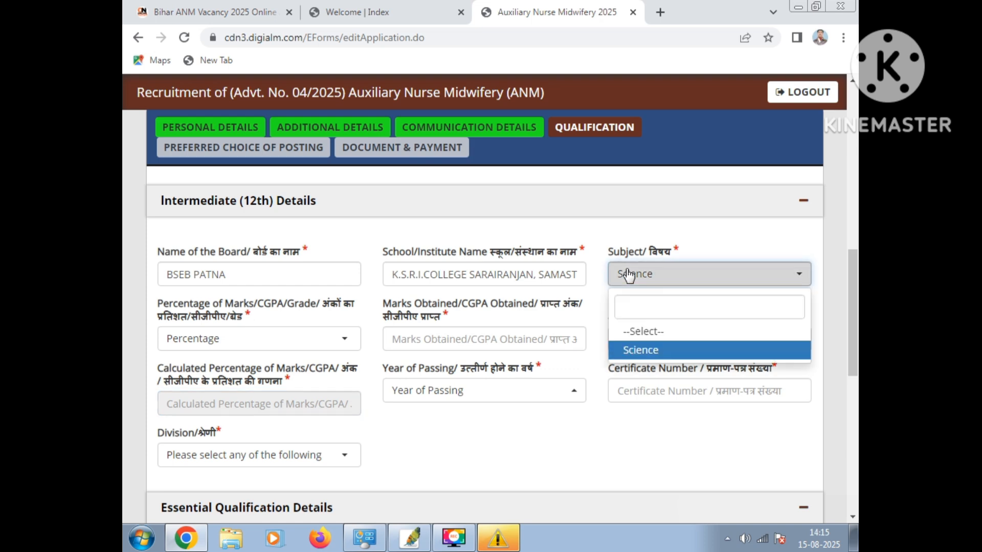
click(652, 332)
click(660, 281)
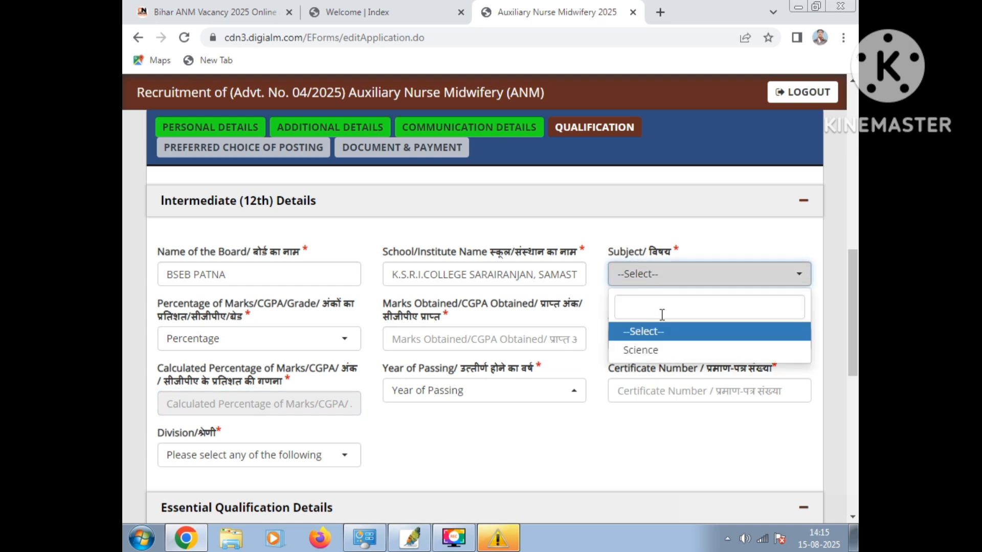
click(652, 350)
click(659, 278)
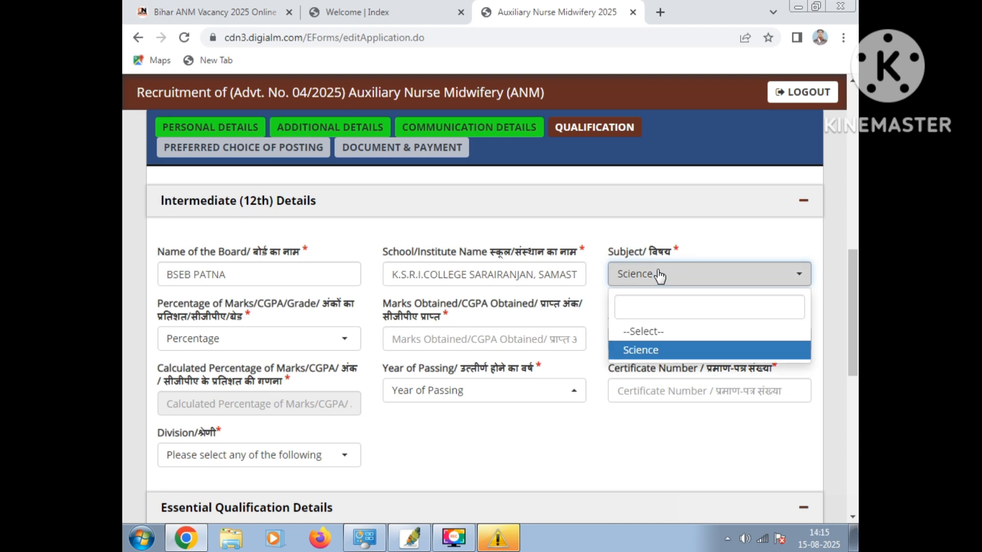
click(643, 352)
click(472, 278)
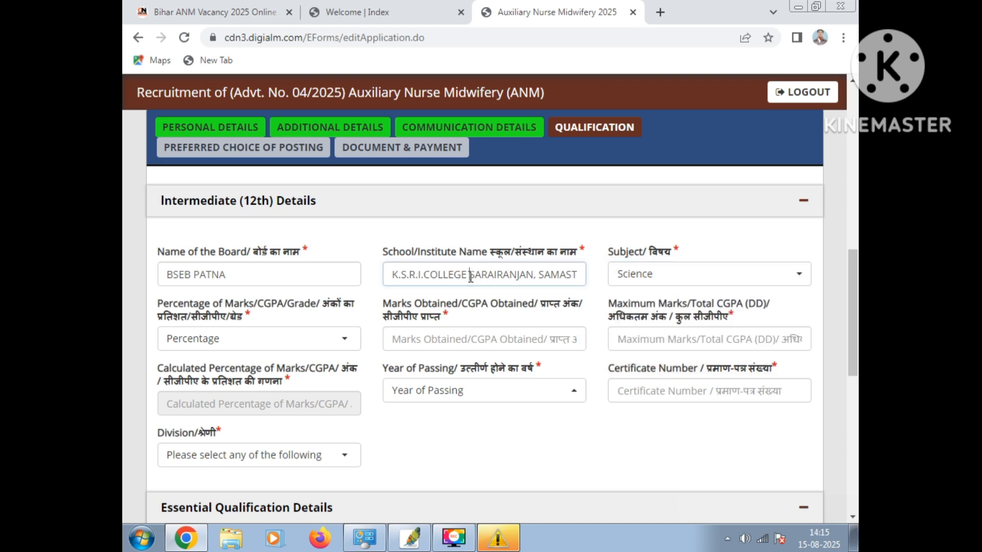
scroll(460, 268, up, 3)
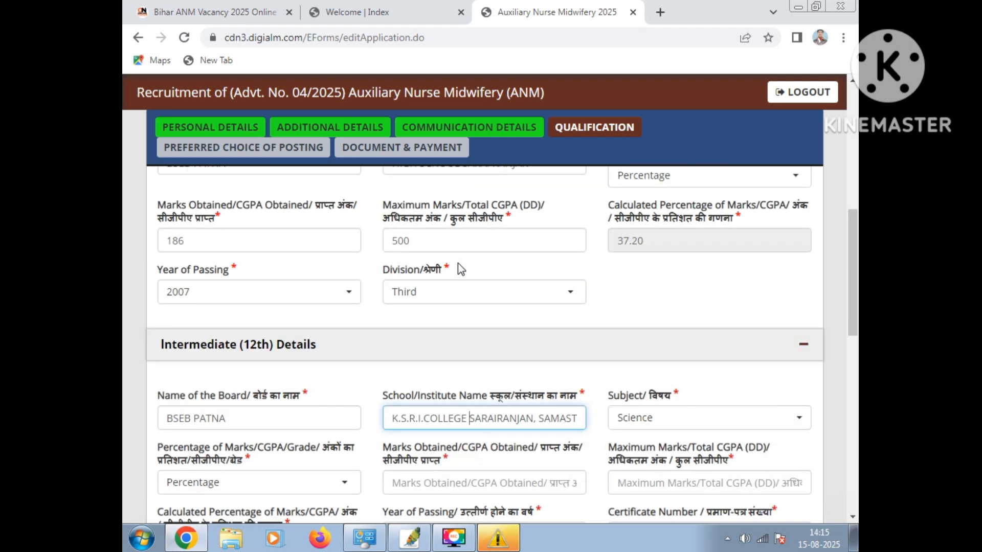
scroll(655, 329, down, 3)
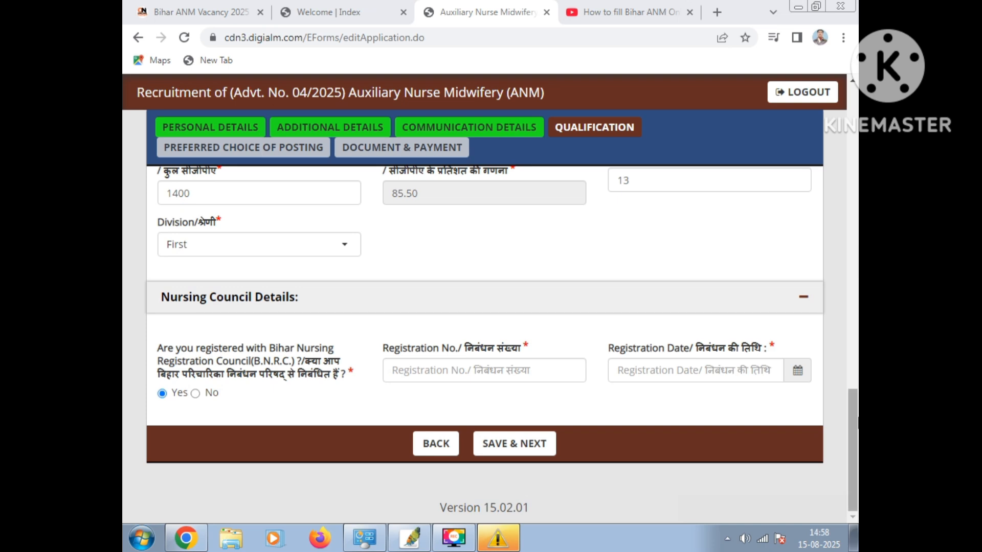
Enter the Bihar Nursing Registration Council registration number in the Nursing Council details
mouse_move(845, 406)
mouse_down()
mouse_move(830, 317)
mouse_move(857, 208)
mouse_move(857, 220)
mouse_move(857, 160)
mouse_move(847, 429)
mouse_up()
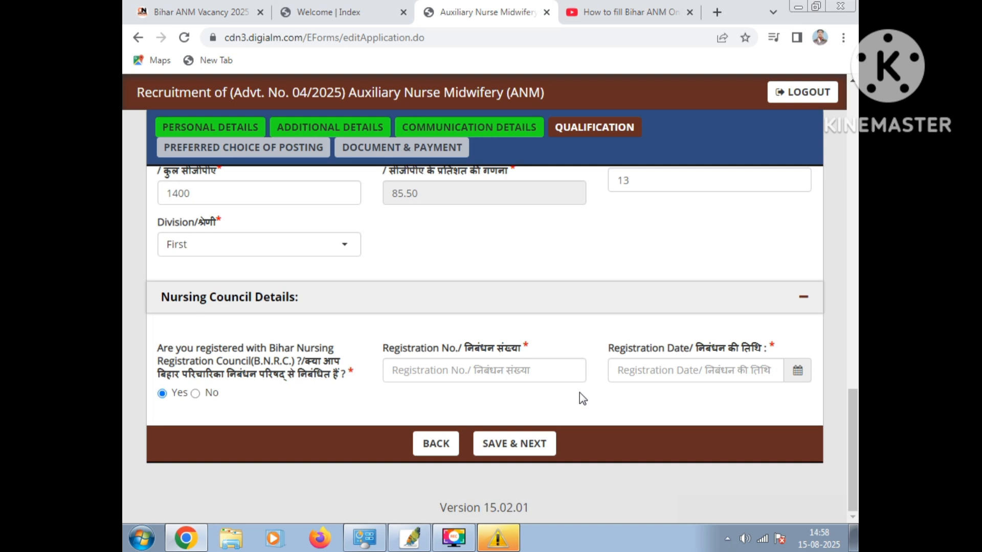
click(446, 374)
text(A)
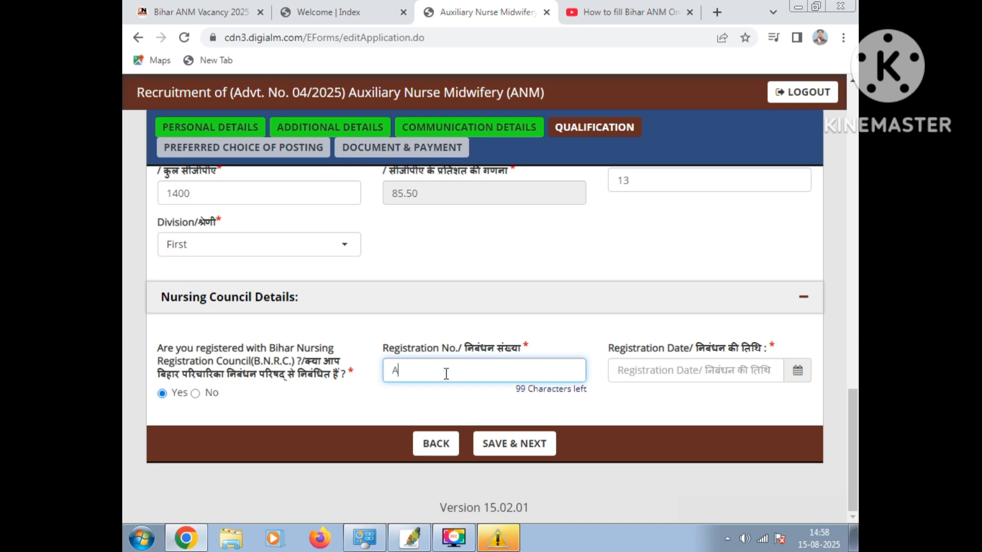
text(0000)
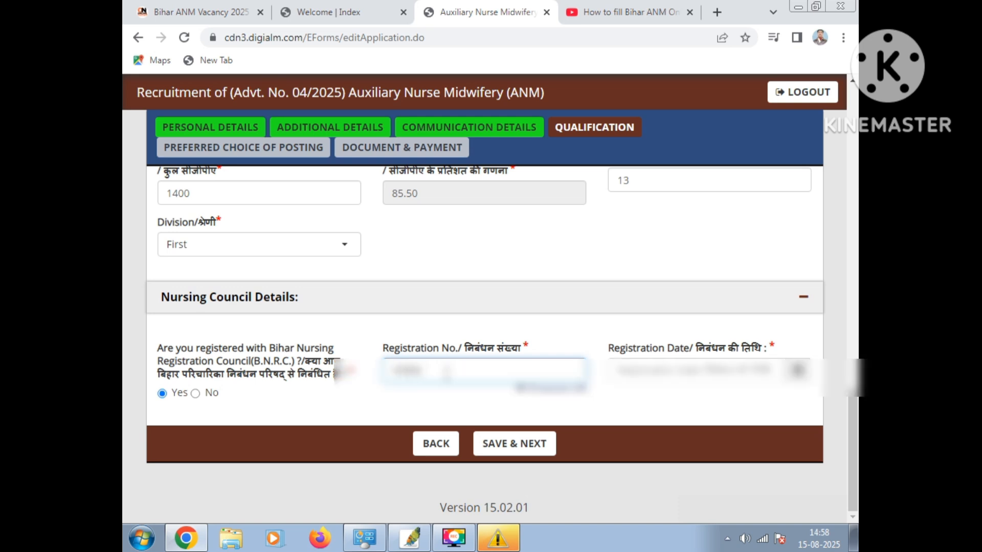
text(0)
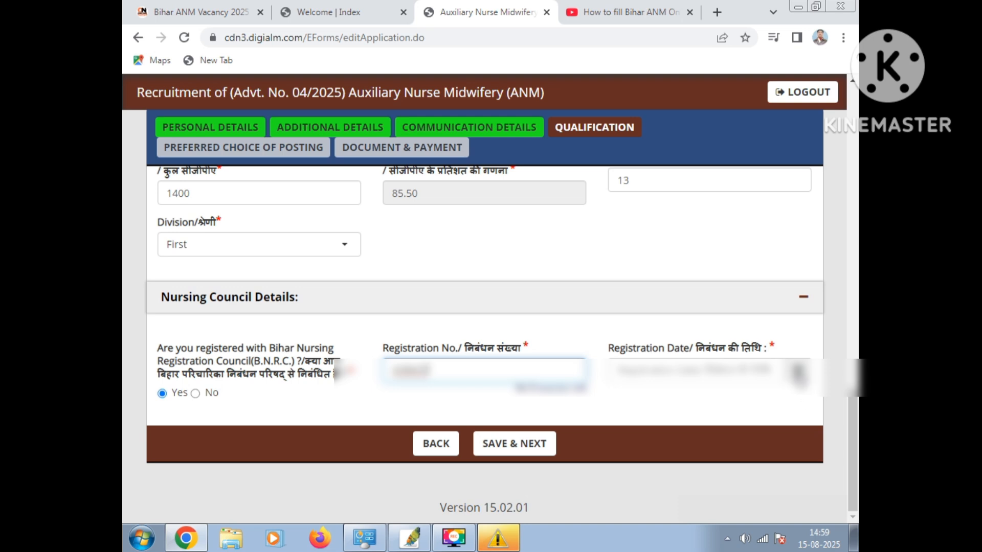
Set the nursing council registration date to 24 May 2018
click(796, 373)
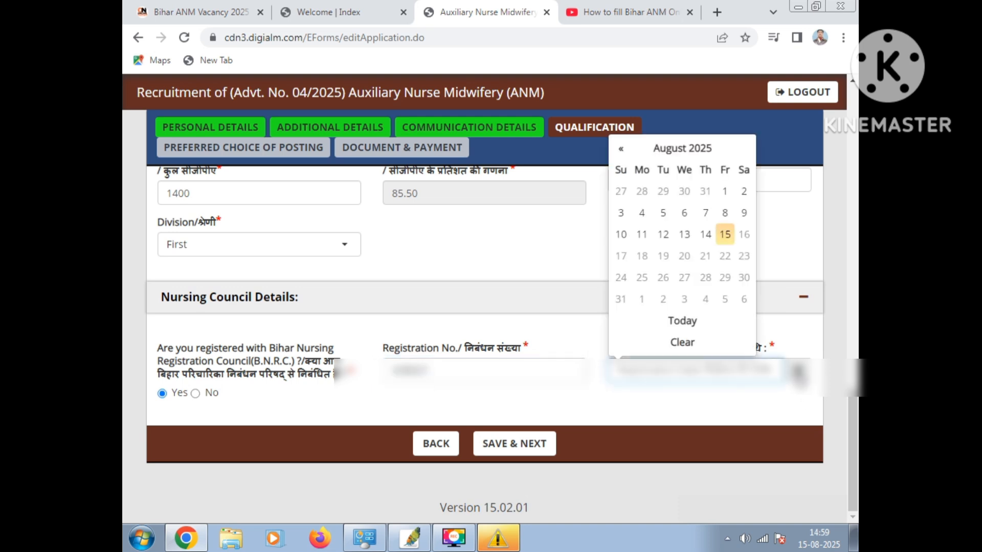
click(688, 149)
click(617, 172)
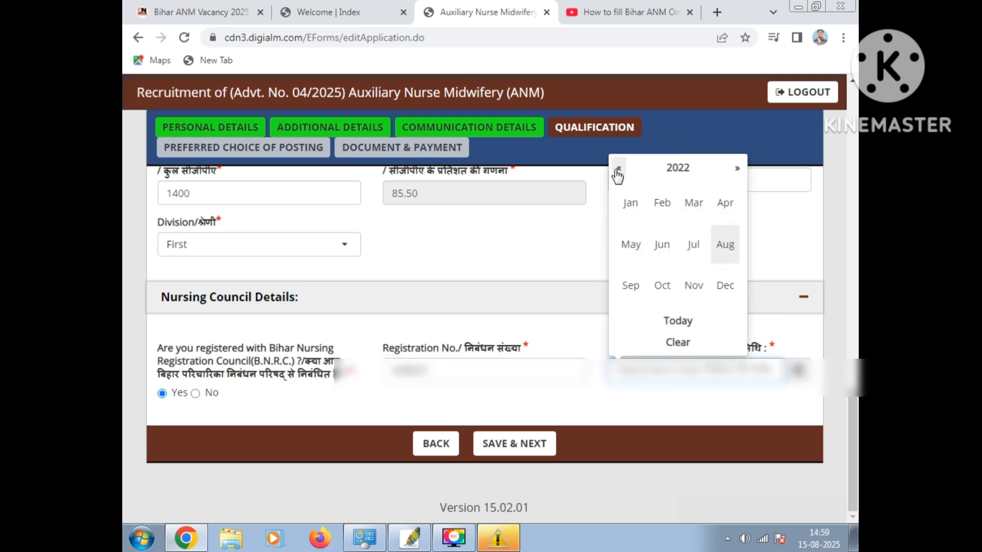
double_click(617, 173)
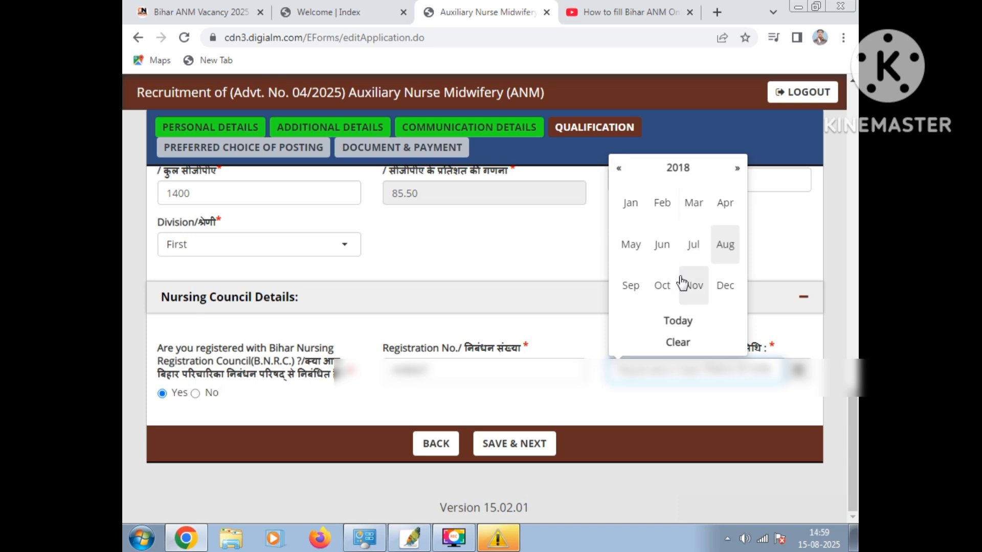
click(633, 247)
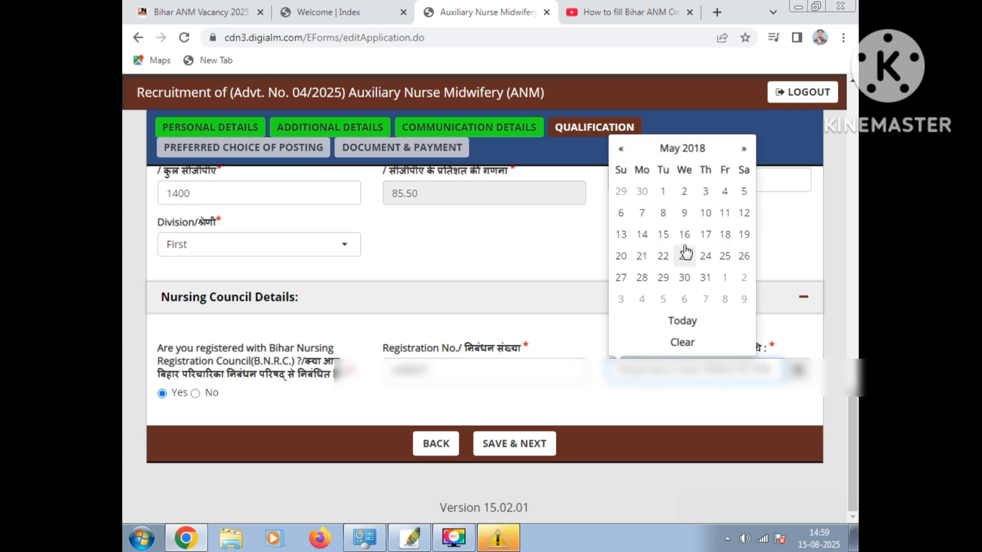
click(707, 260)
Save the qualification details and continue to the preferred choice of posting section
click(522, 444)
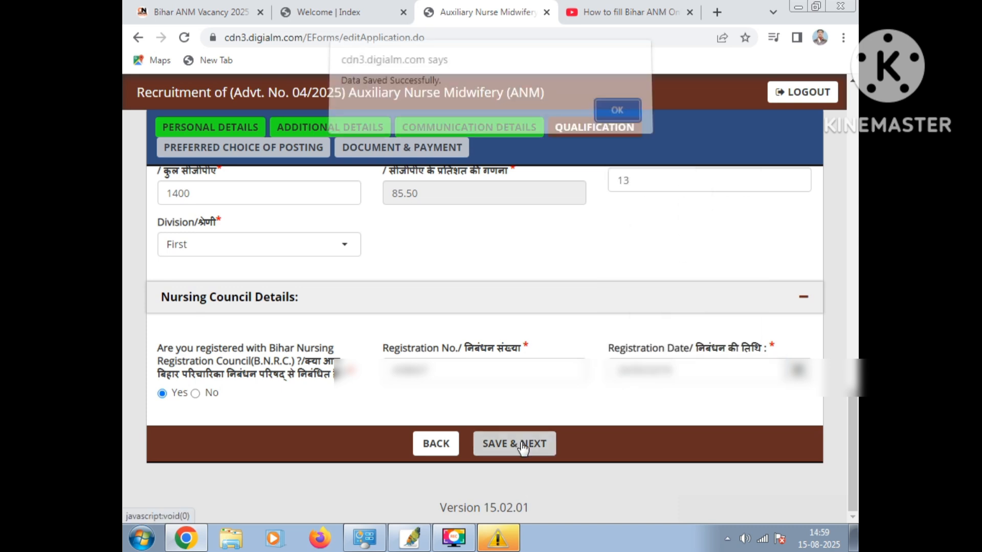
click(594, 121)
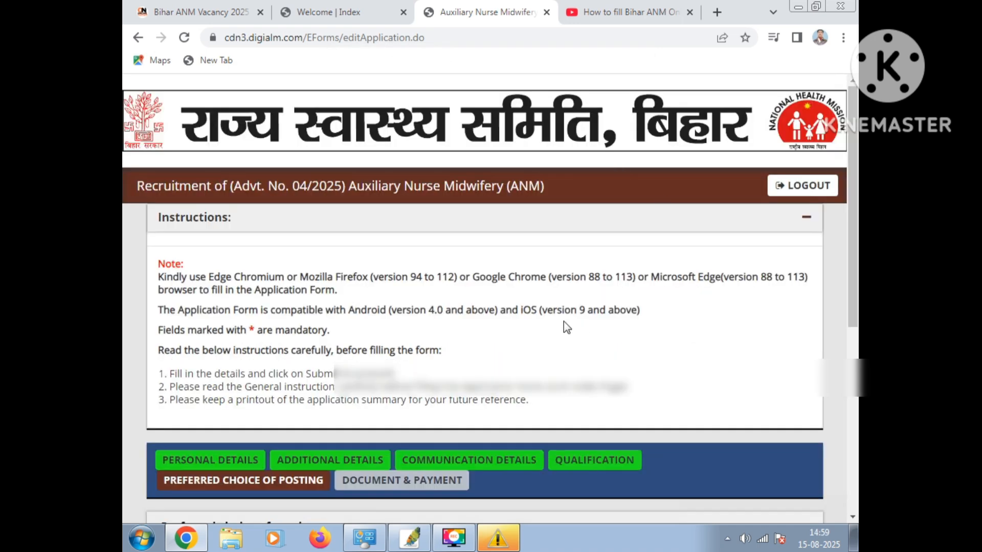
scroll(563, 321, down, 3)
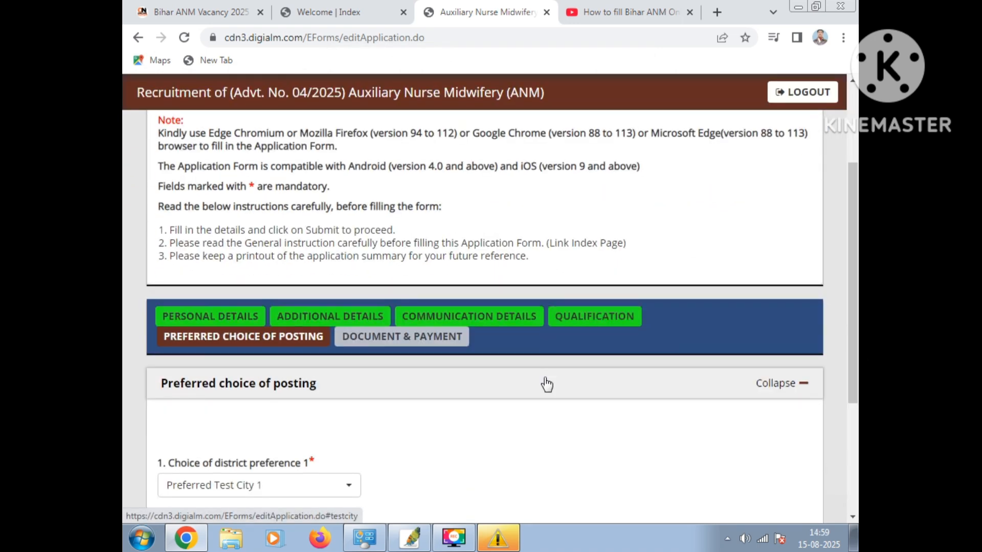
Set the first district preference for posting to Muzaffarpur
scroll(547, 384, down, 2)
scroll(455, 386, down, 2)
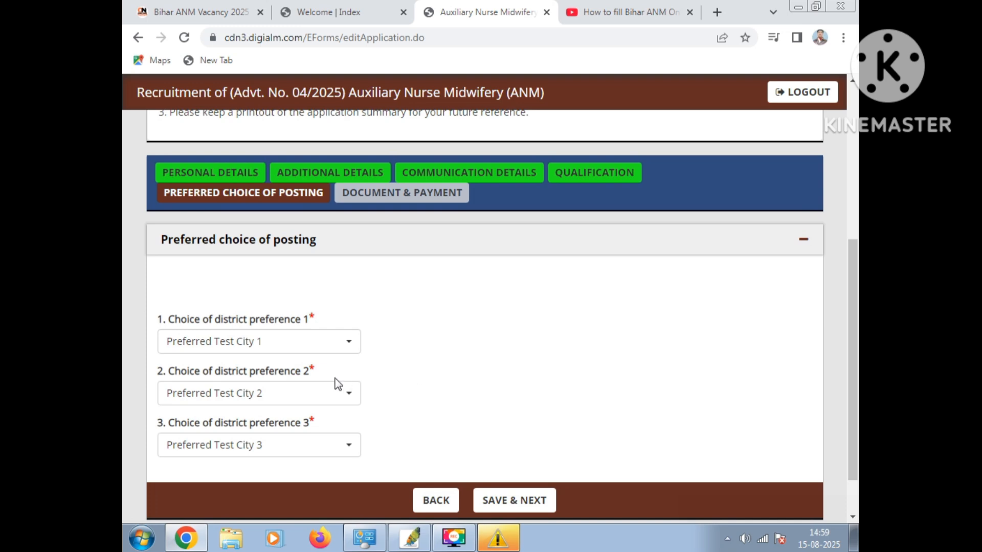
click(324, 343)
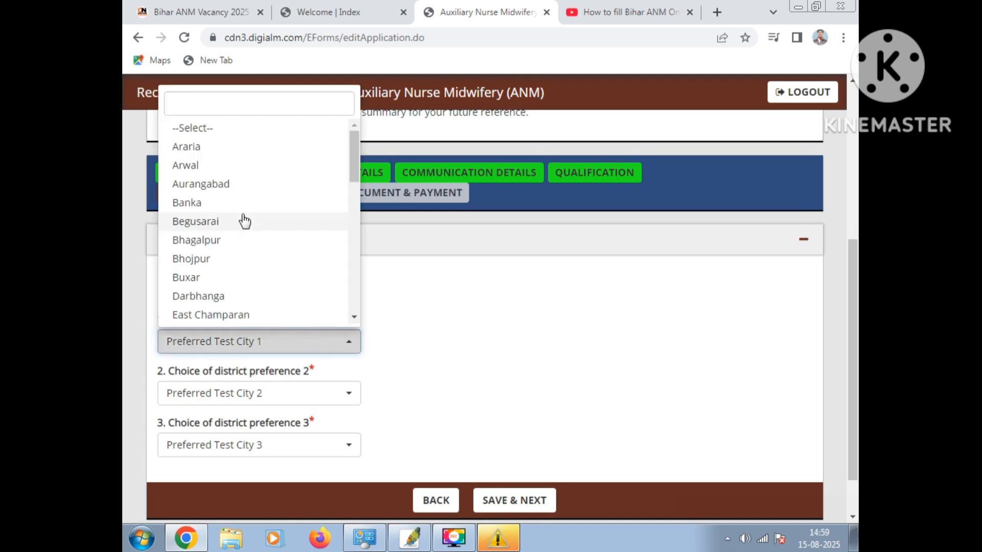
click(515, 358)
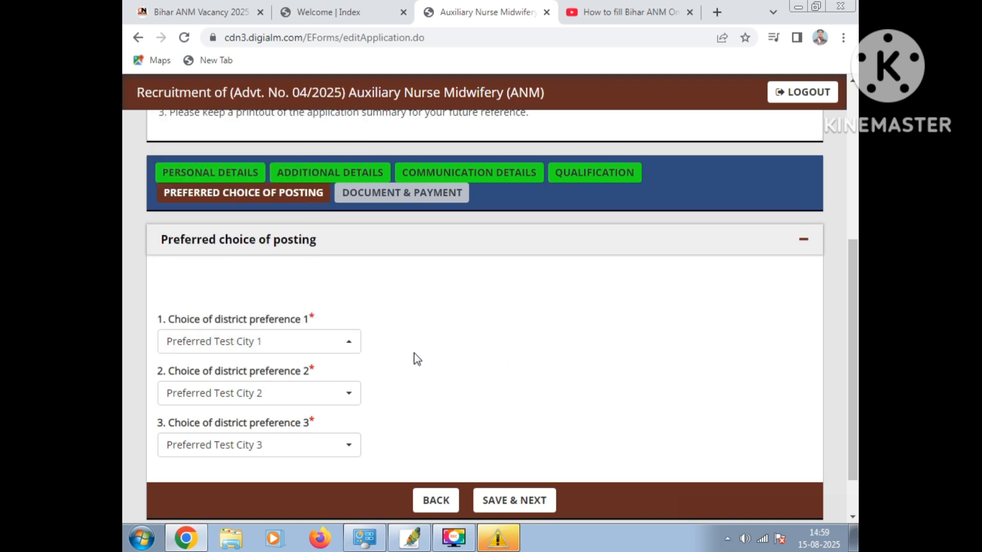
scroll(412, 328, down, 1)
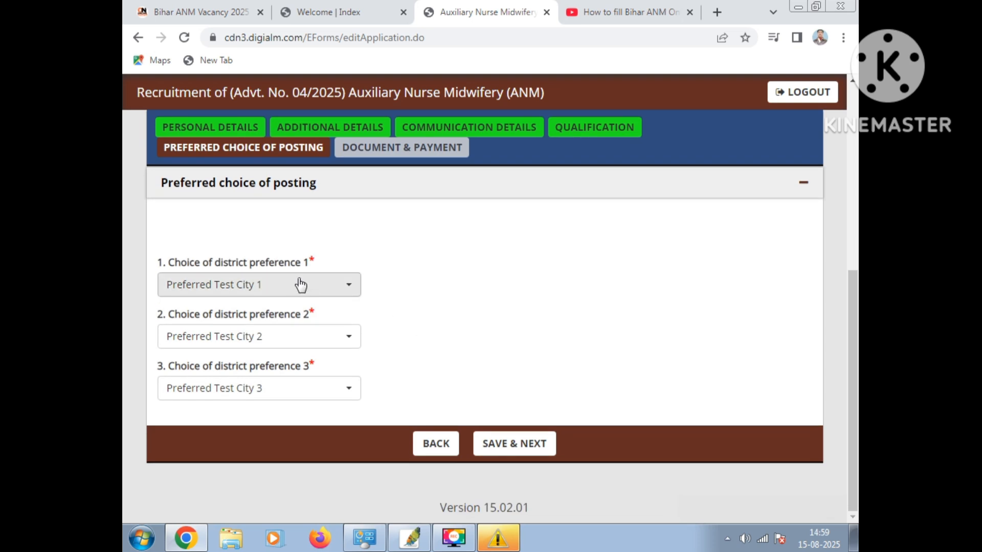
click(325, 301)
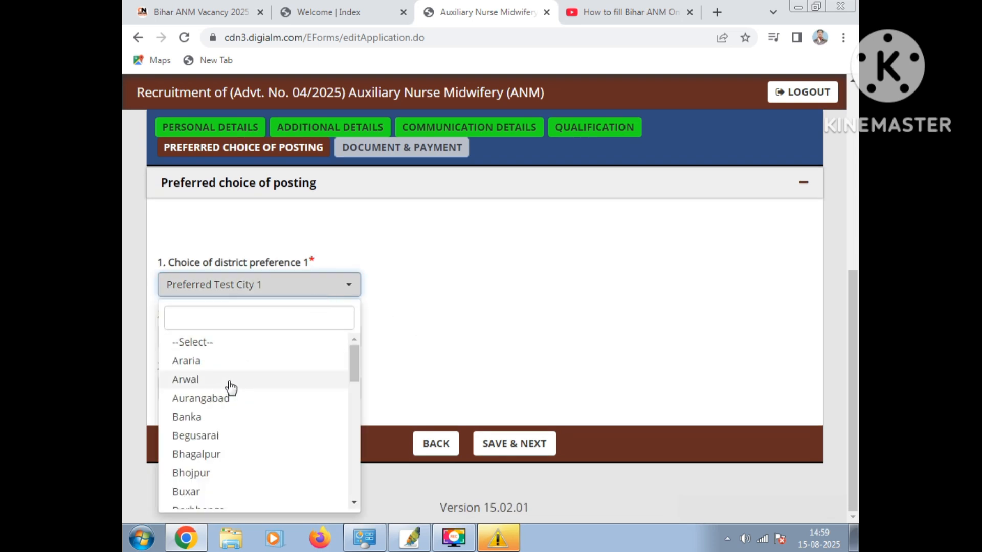
drag(357, 367, 355, 440)
click(263, 427)
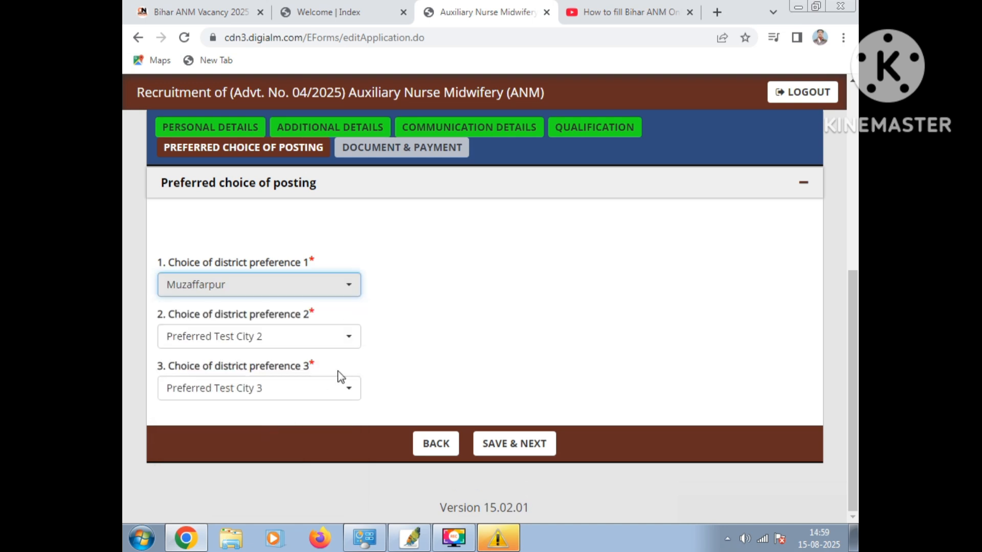
Set district preferences 2 and 3 to Samastipur and Vaishali, and save the posting choices to continue to documents and payment
click(329, 337)
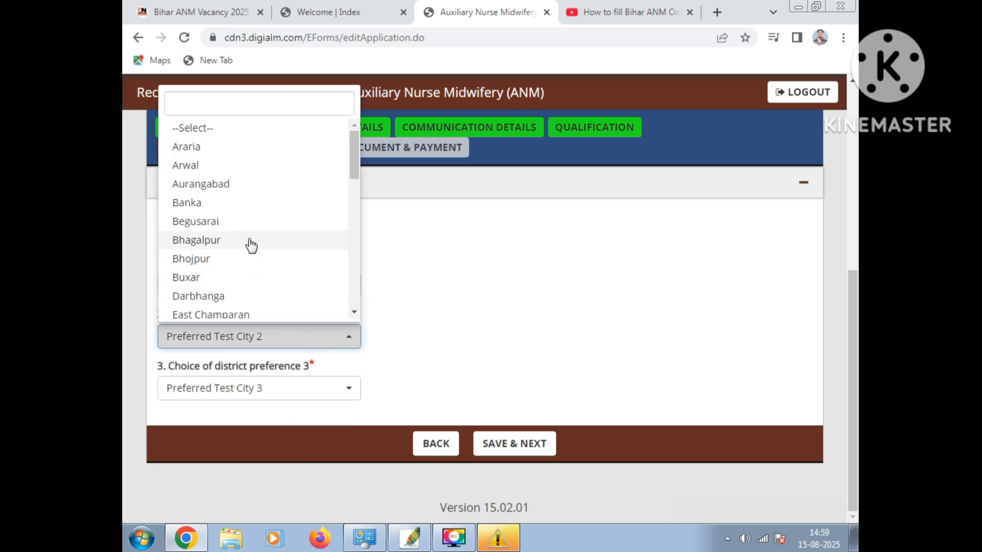
drag(353, 148, 343, 260)
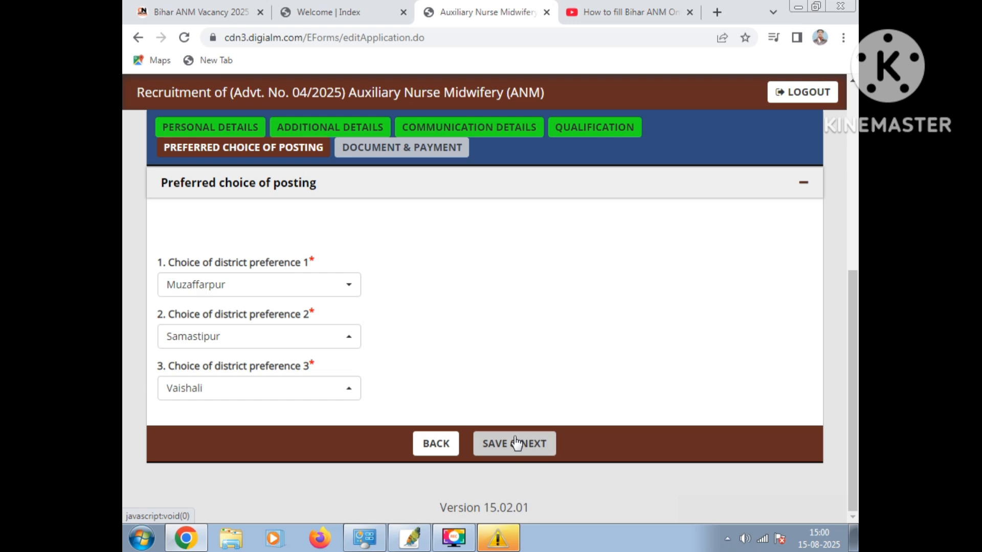
click(513, 443)
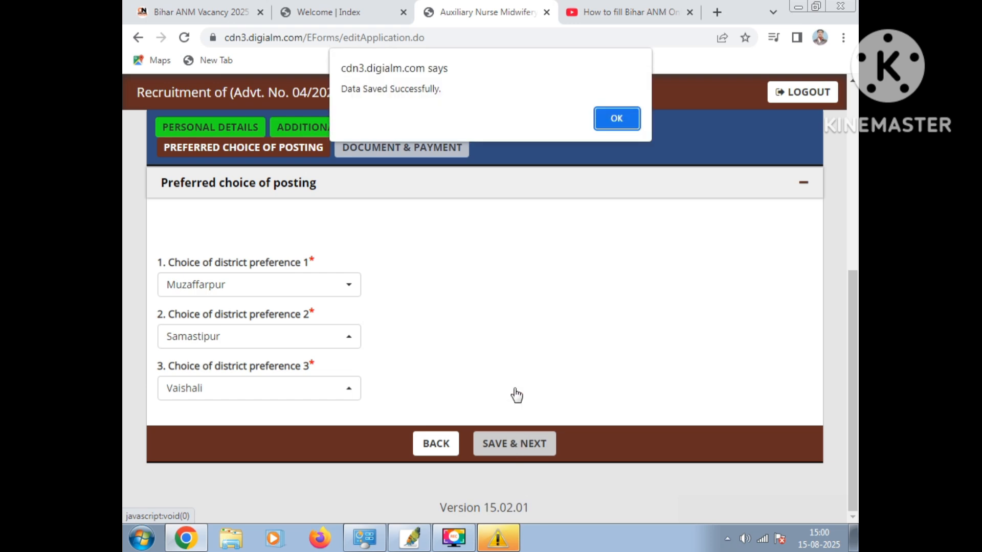
click(615, 119)
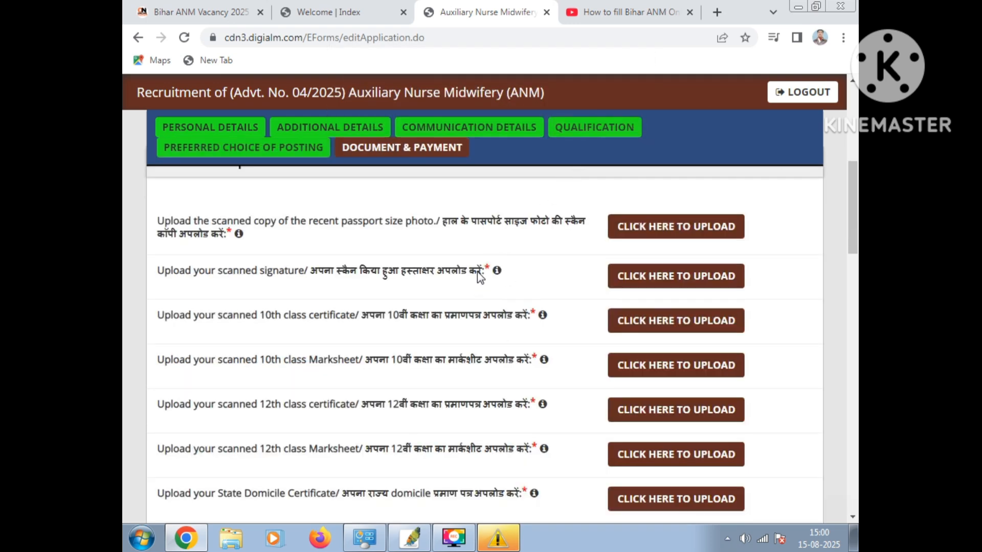
Upload the scanned recent passport size photo and close the upload dialog
scroll(478, 275, up, 2)
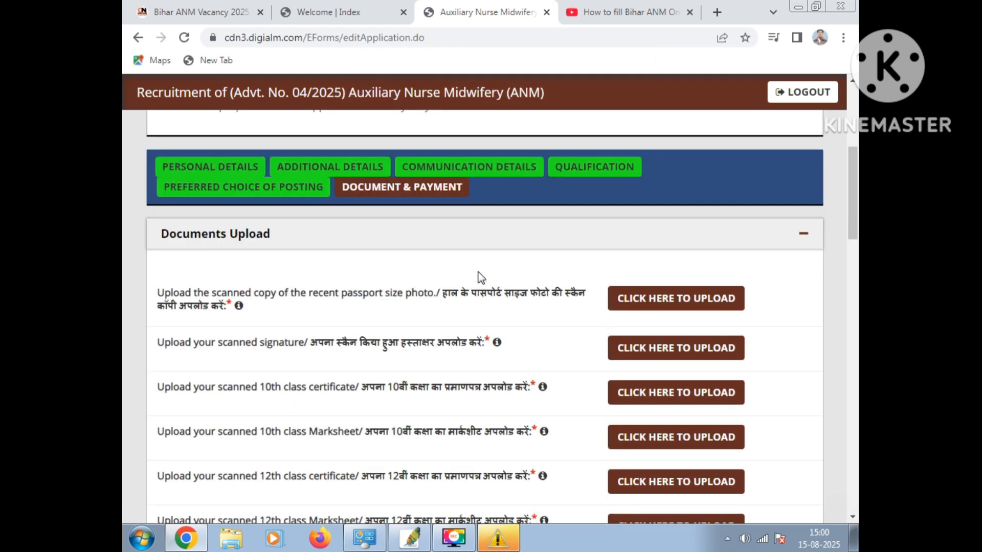
scroll(481, 278, down, 2)
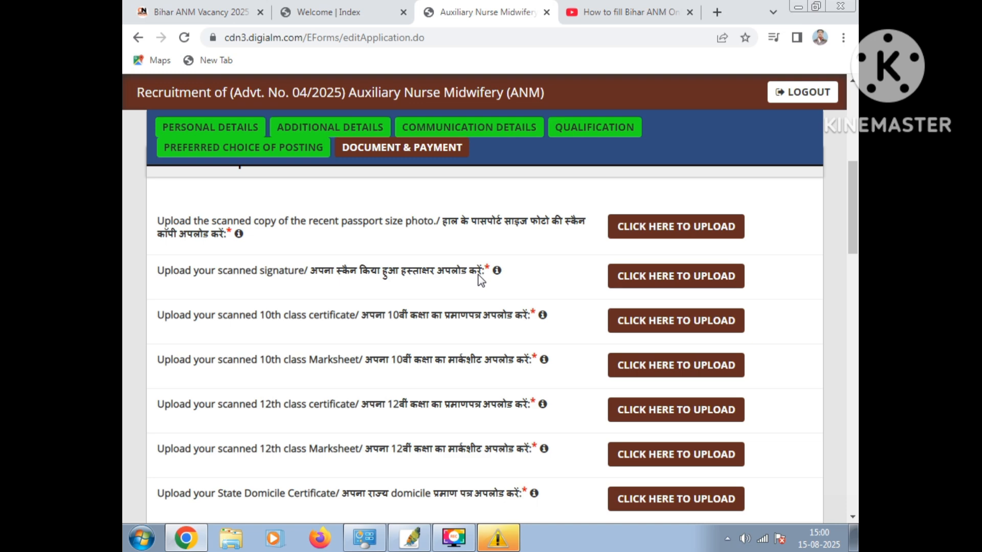
click(659, 230)
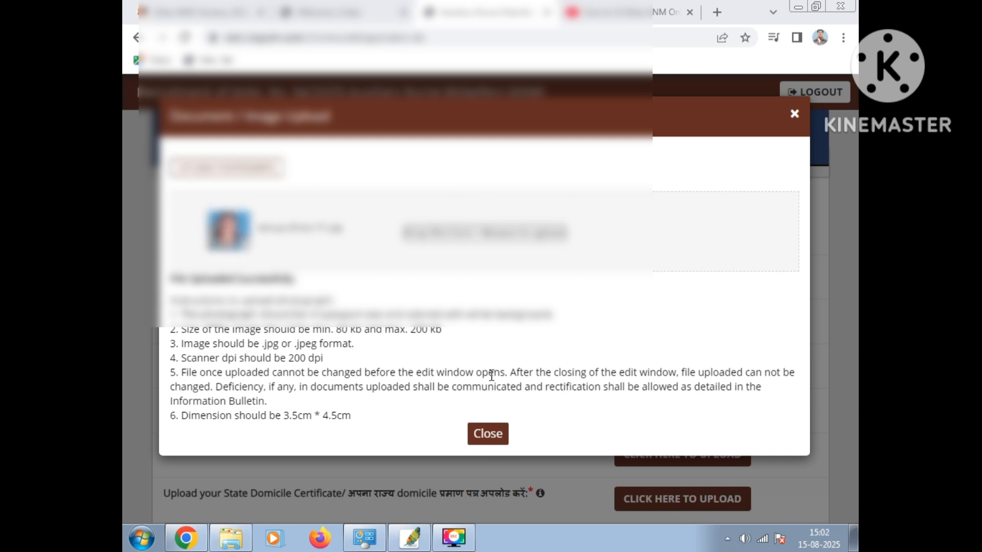
click(490, 433)
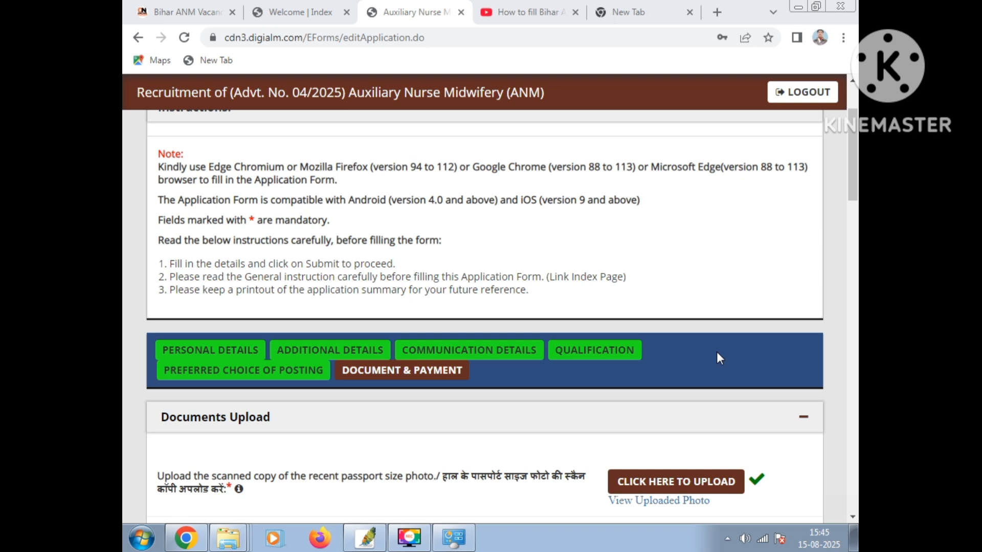
Dismiss the photograph alert and look through the uploaded documents, payment mode and declaration of the form
drag(850, 181, 837, 486)
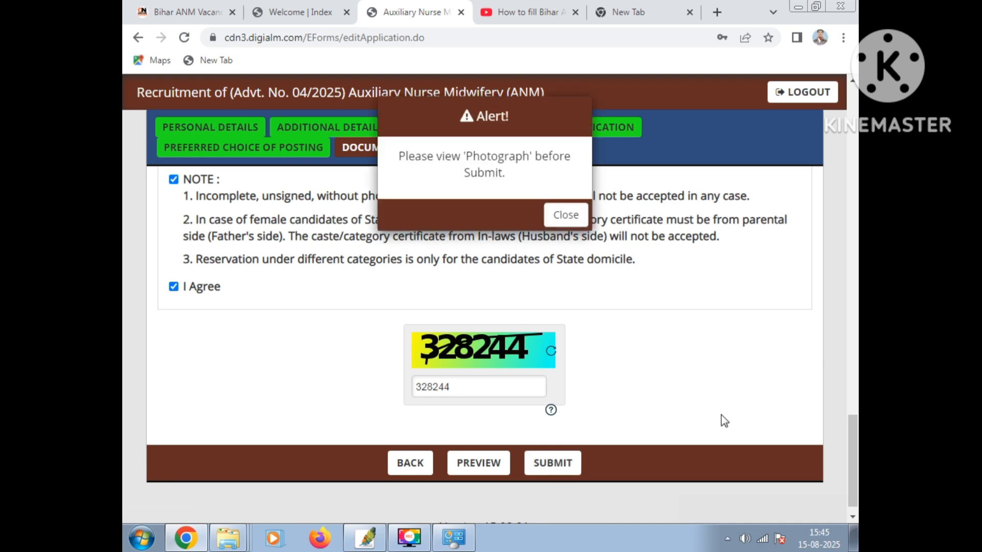
click(566, 214)
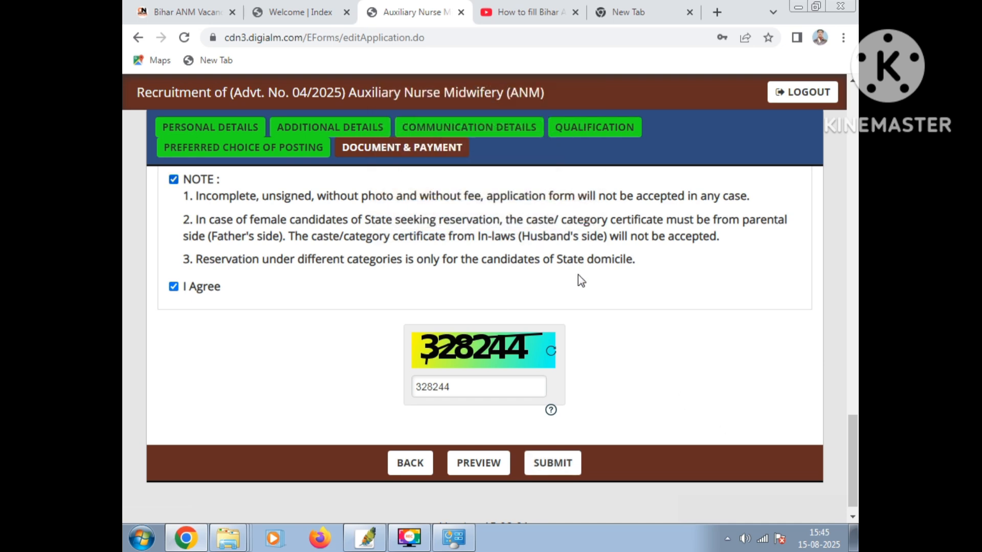
scroll(578, 273, up, 15)
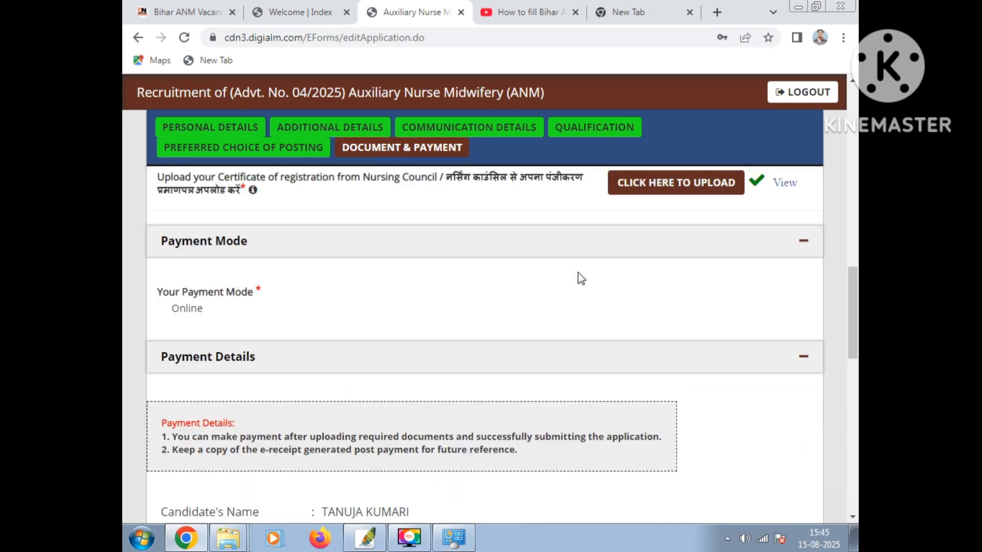
scroll(577, 272, up, 15)
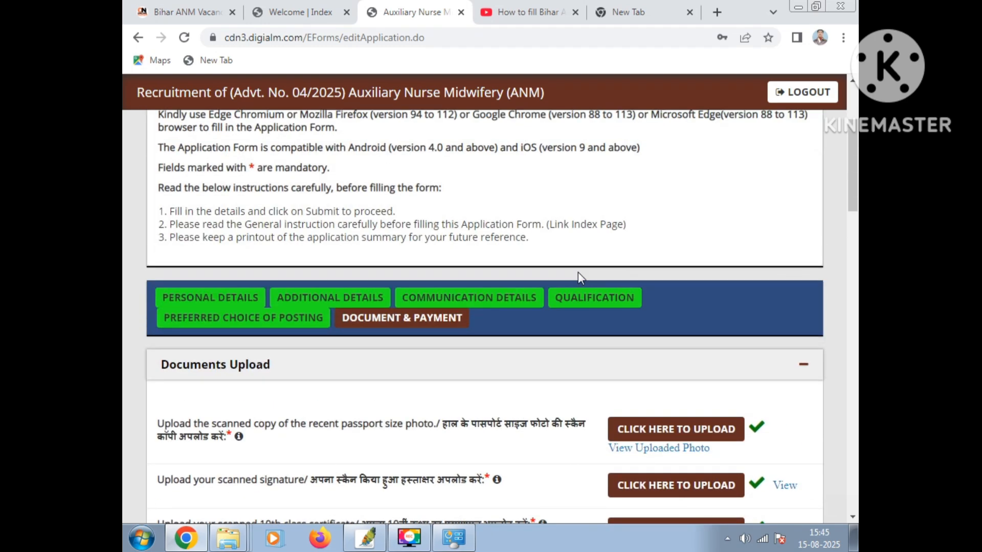
scroll(580, 273, down, 15)
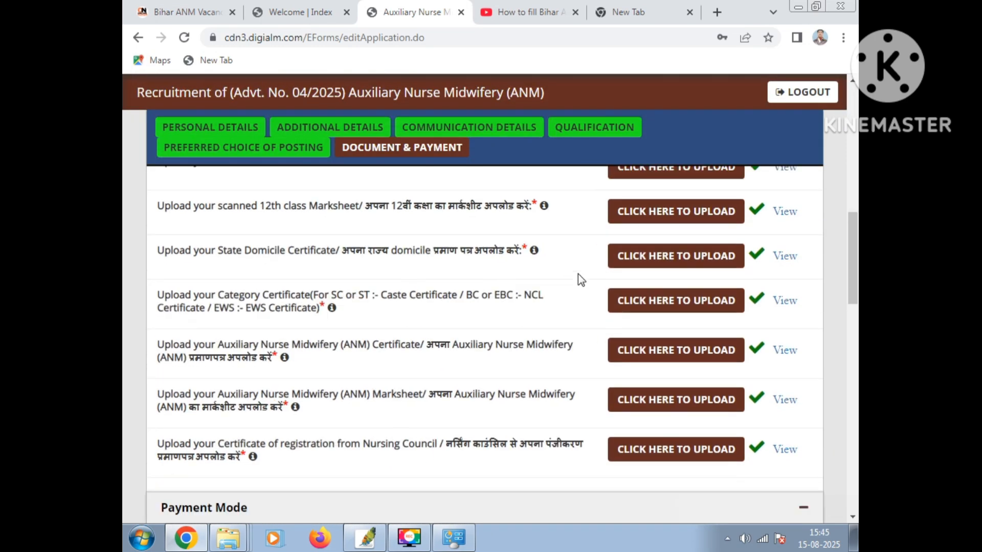
scroll(579, 282, down, 5)
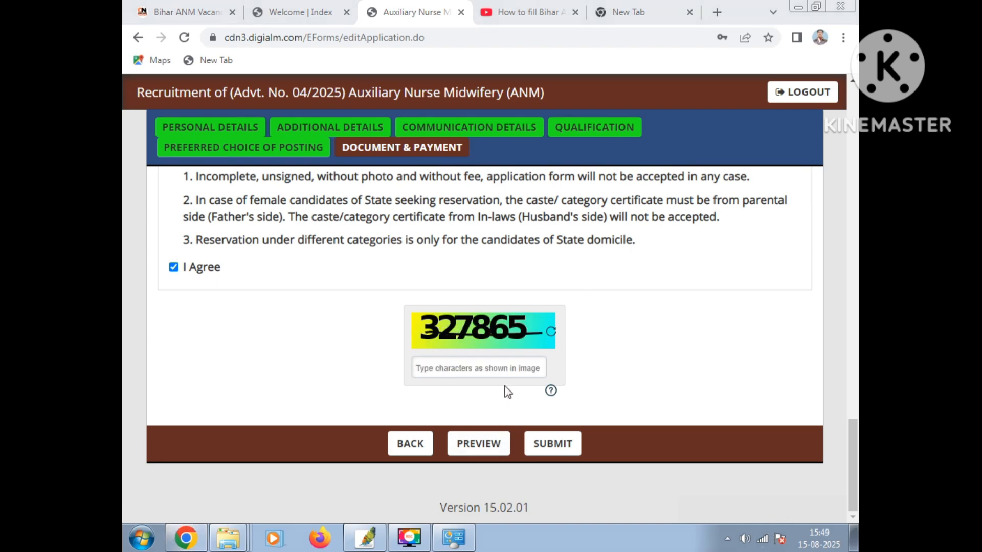
Enter the captcha characters shown in the image and submit the application
click(503, 373)
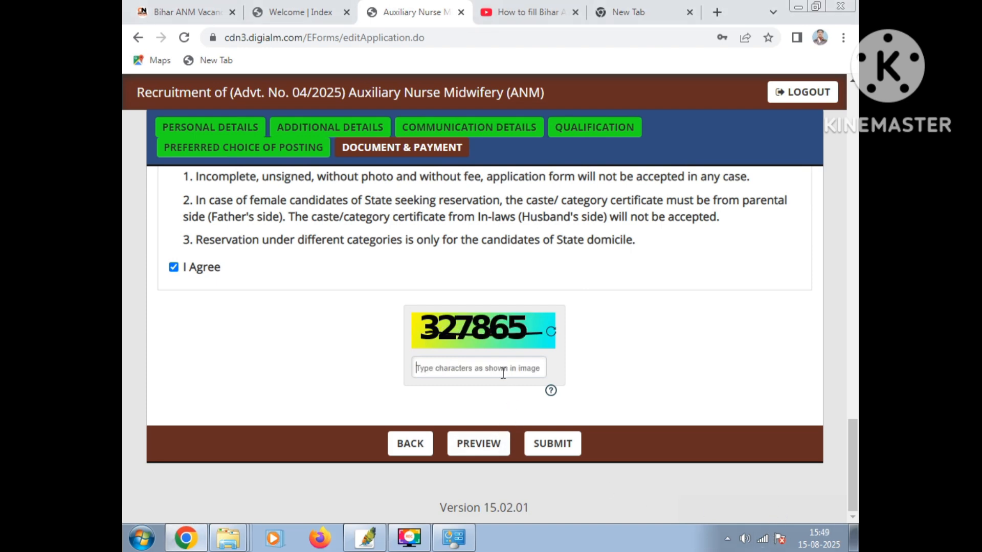
text(327865)
click(562, 446)
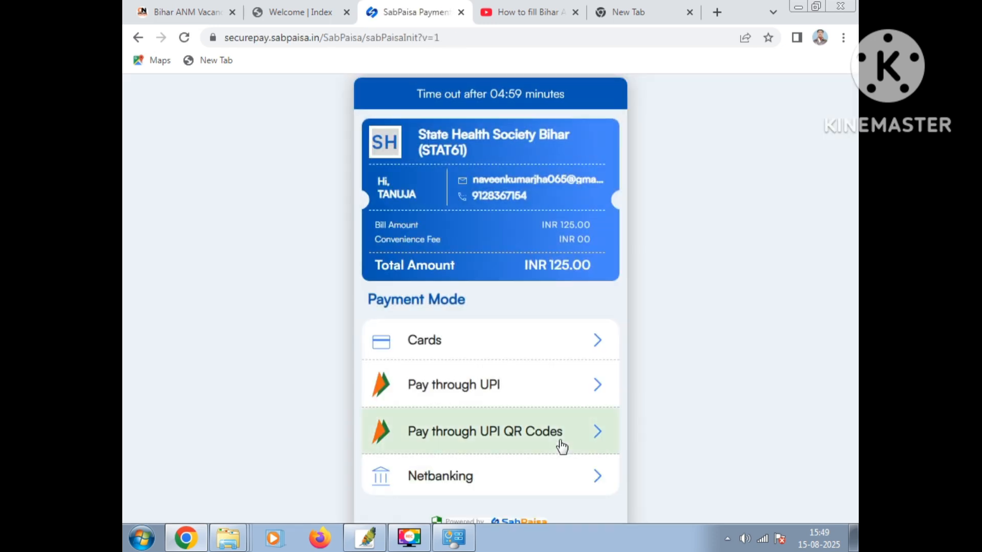
Pay the application fee through UPI, entering and verifying the payer's UPI ID
scroll(533, 422, down, 1)
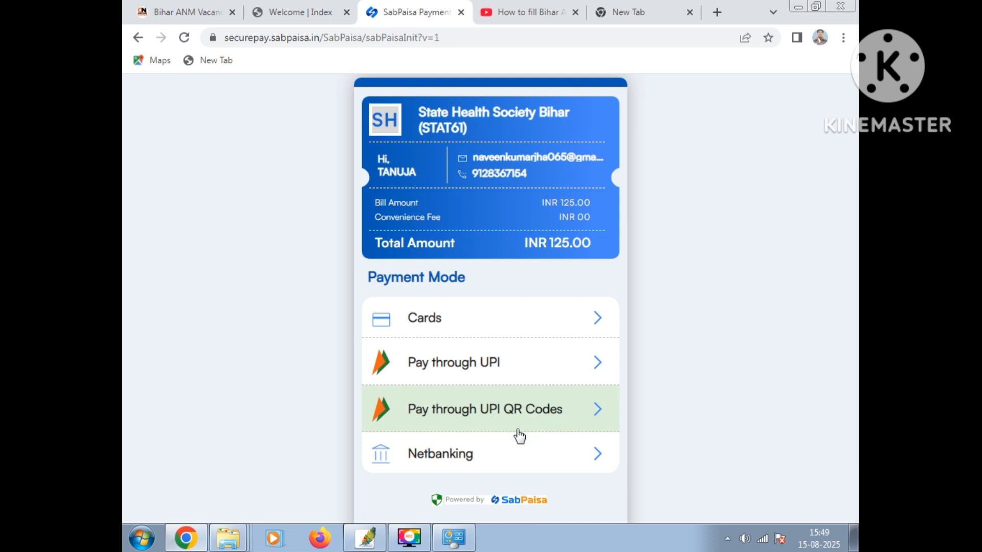
click(504, 374)
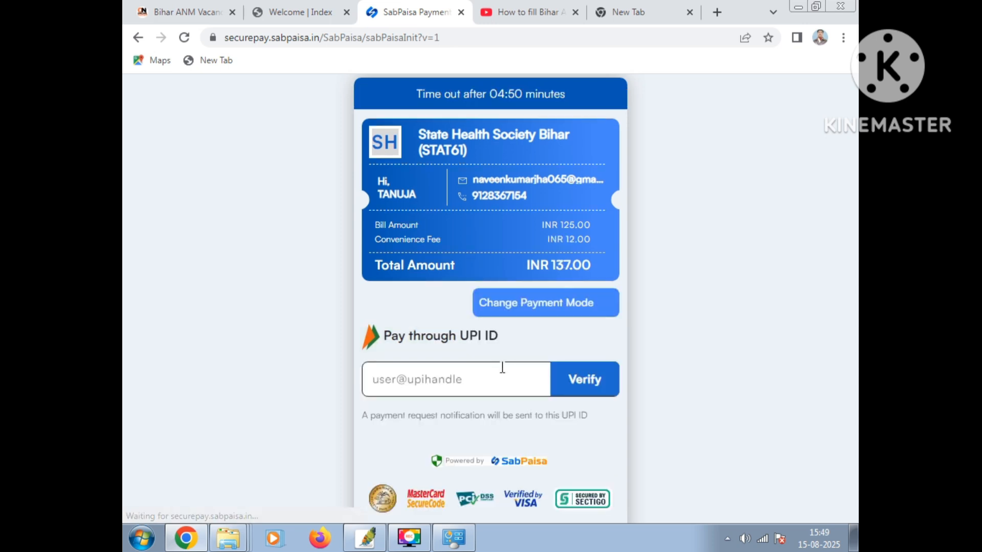
click(395, 383)
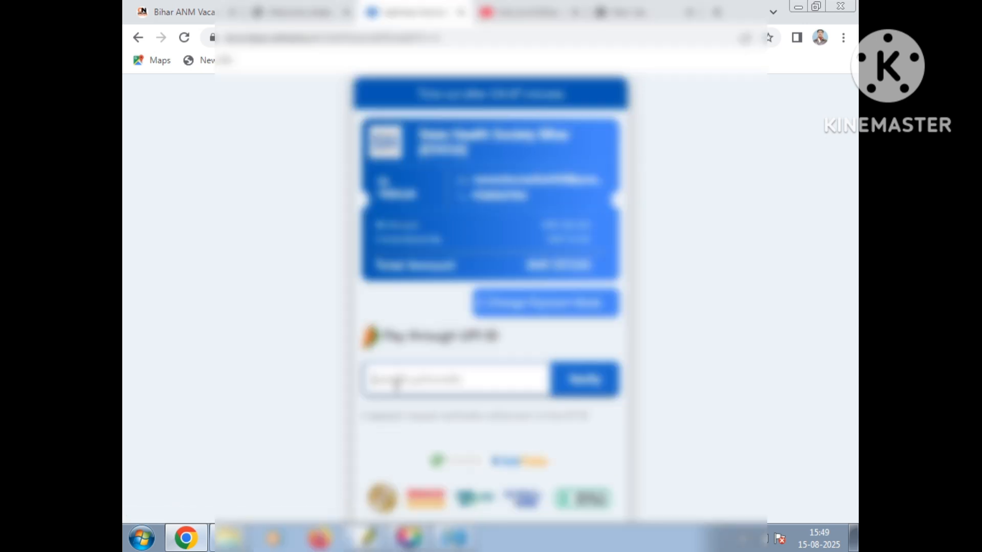
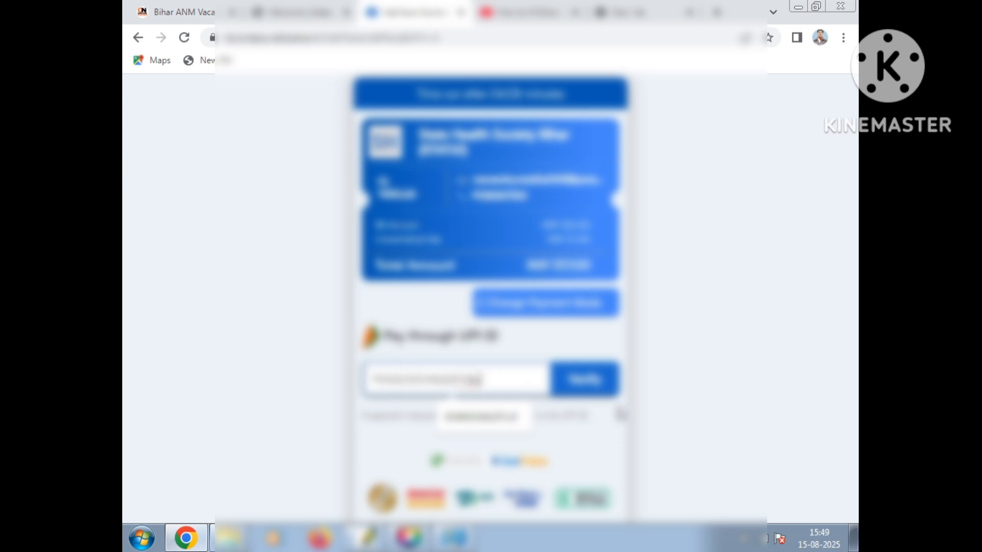
click(600, 387)
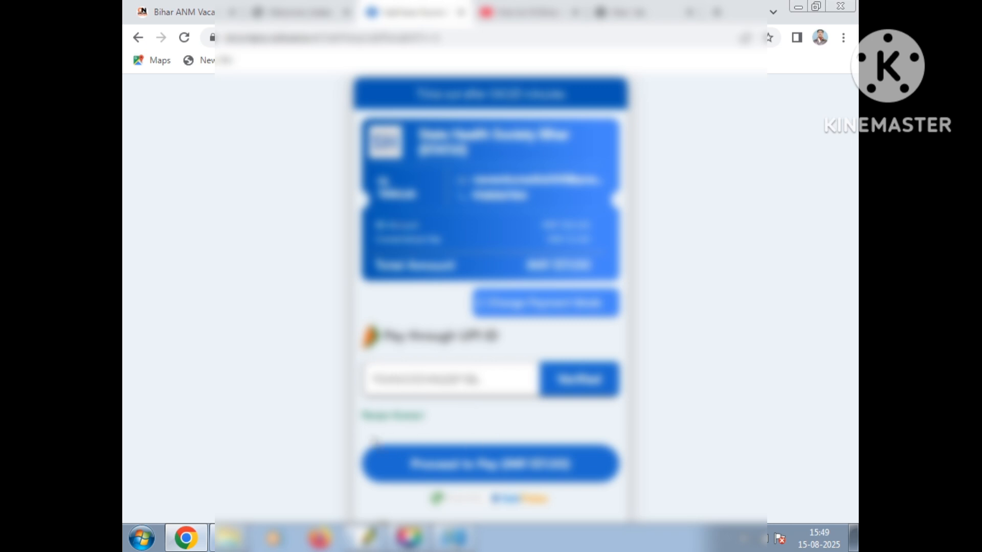
click(485, 477)
click(486, 473)
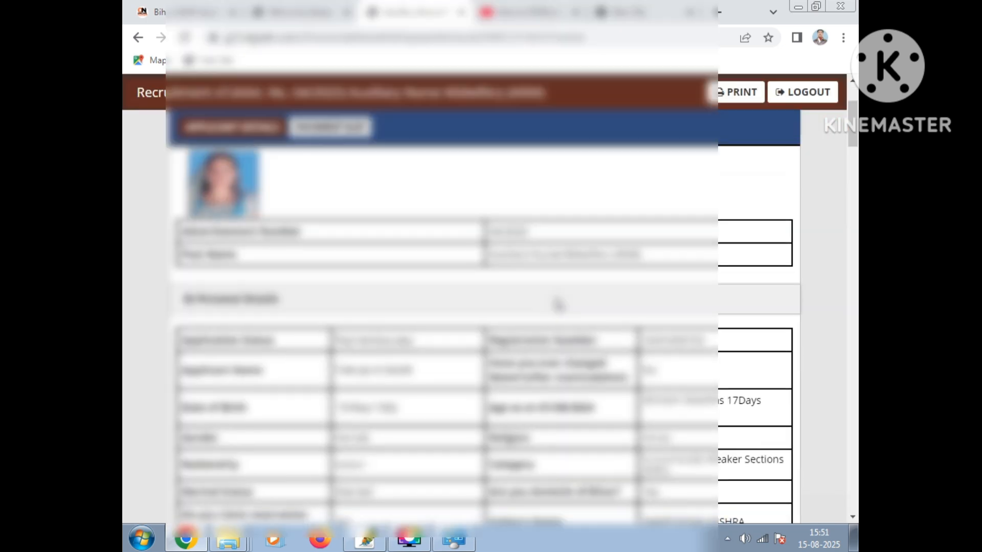
Look over the submitted application's applicant details and document list, and open the application for printing
scroll(558, 303, down, 9)
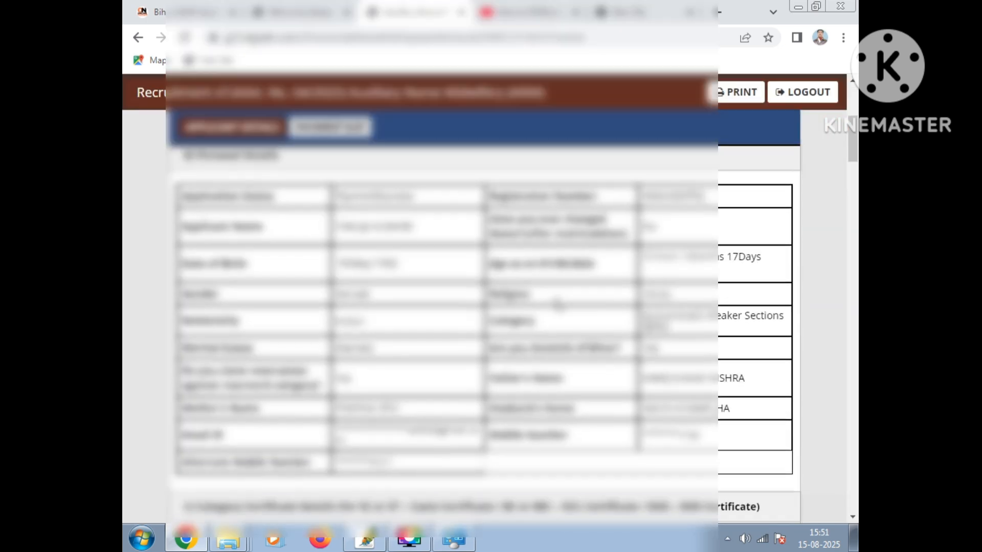
scroll(558, 303, down, 15)
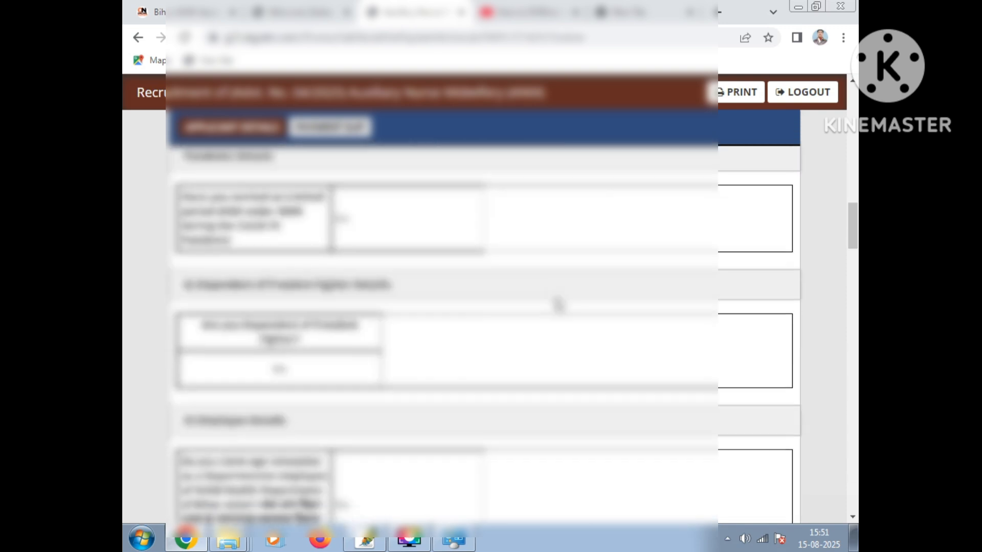
scroll(558, 304, down, 15)
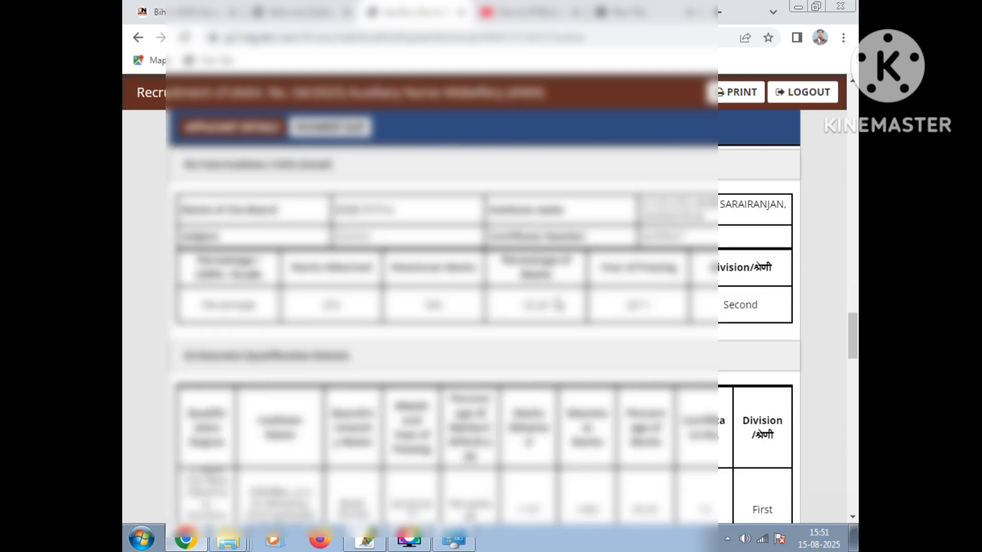
scroll(558, 304, up, 3)
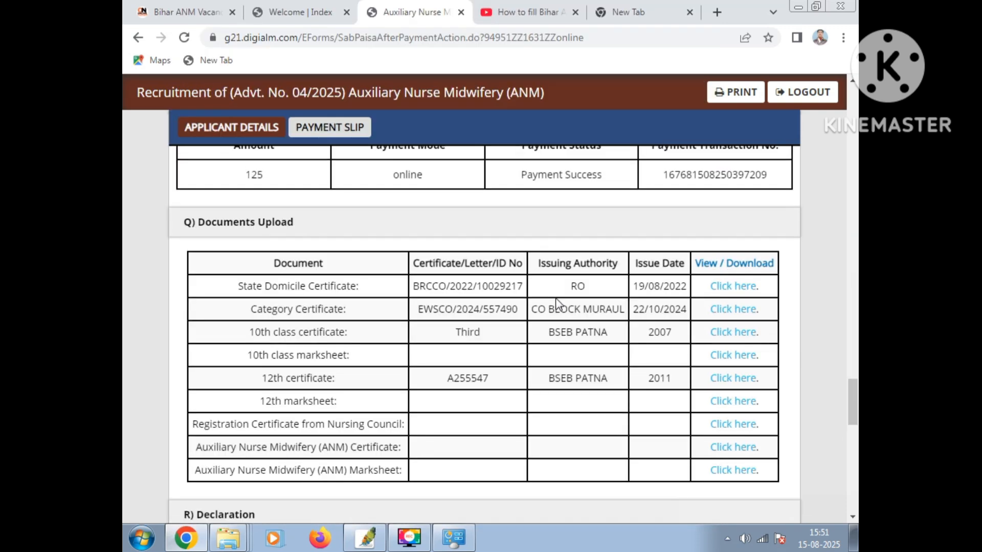
scroll(559, 304, down, 5)
scroll(558, 303, down, 5)
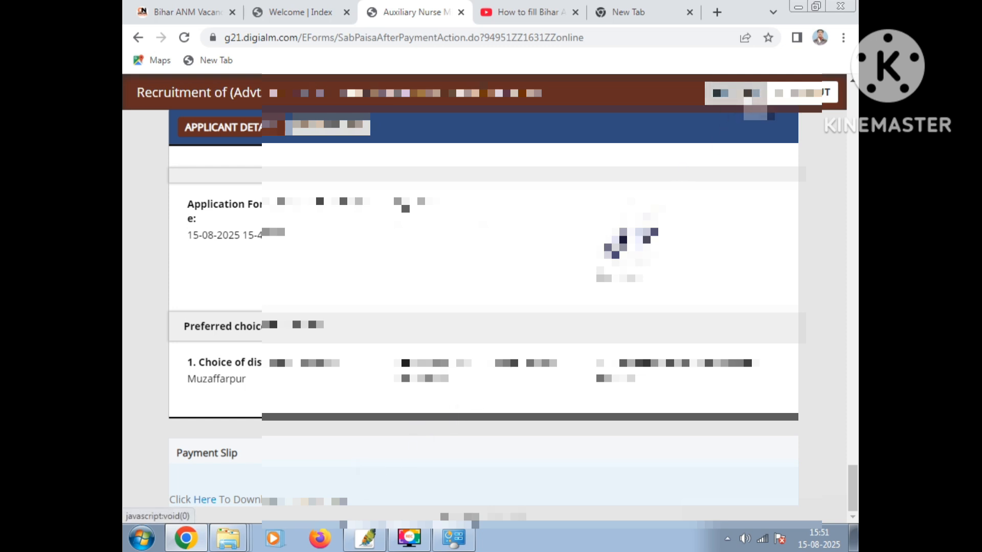
click(750, 100)
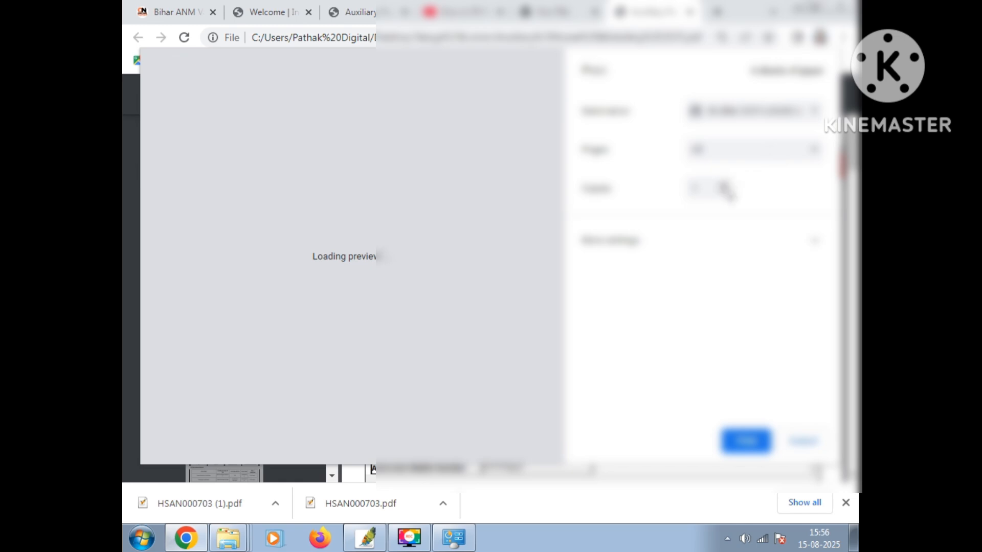
click(736, 250)
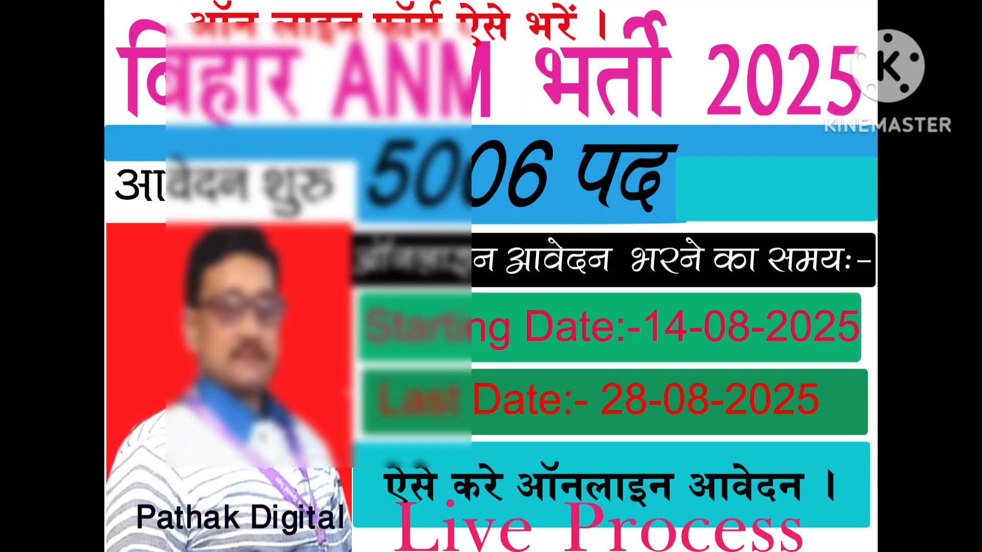